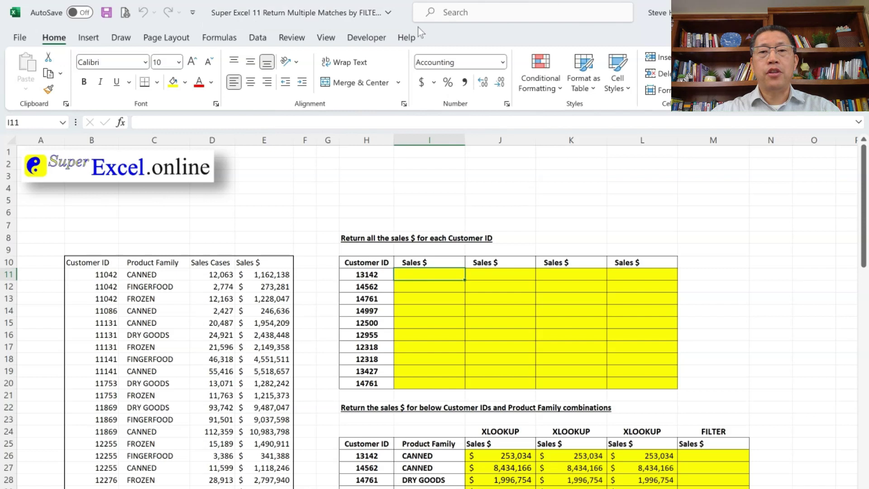
Point out the Customer ID, Product Family, Sales Cases and Sales $ columns in the data.
{"action": "left_click", "coordinate": [217, 308]}
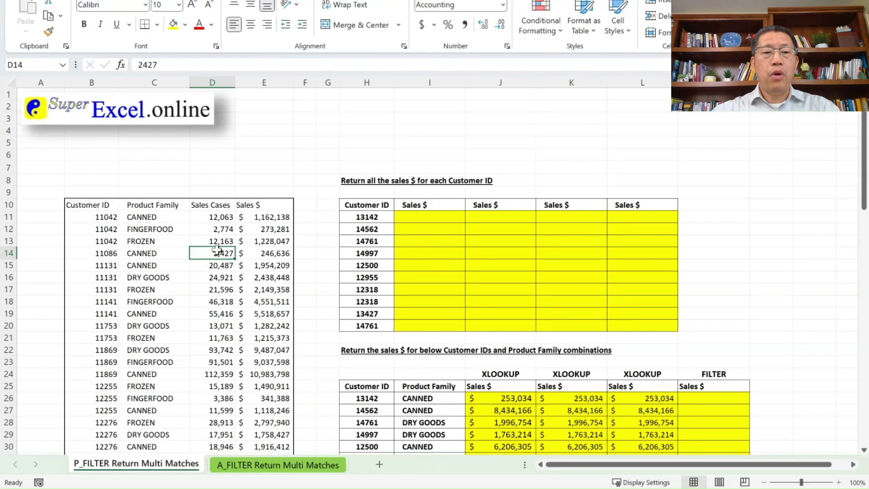
{"action": "left_click", "coordinate": [98, 220]}
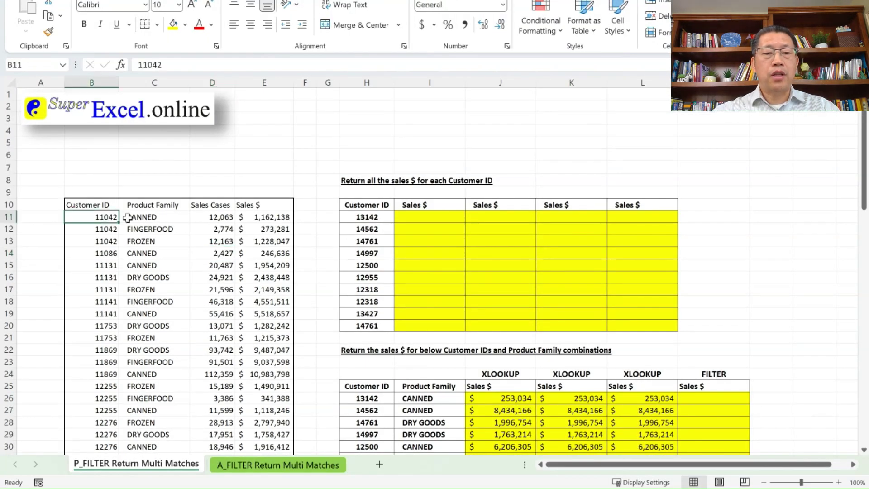
{"action": "left_click", "coordinate": [129, 218]}
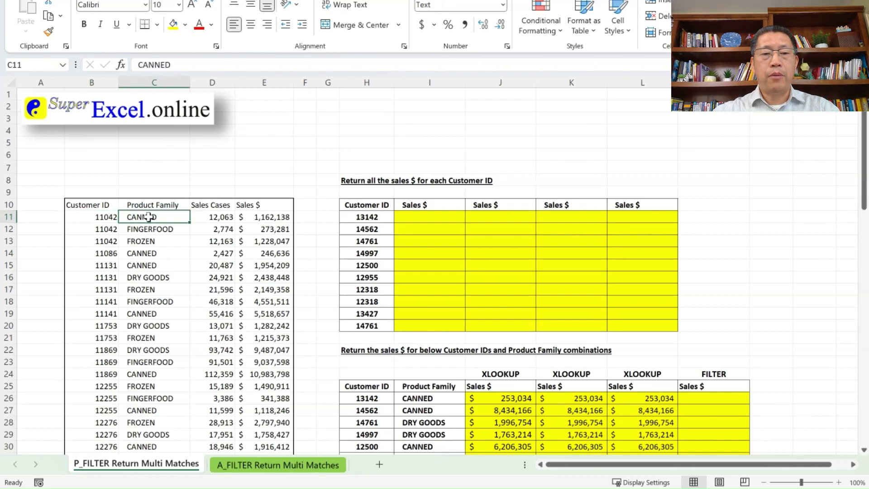
{"action": "left_click", "coordinate": [216, 219]}
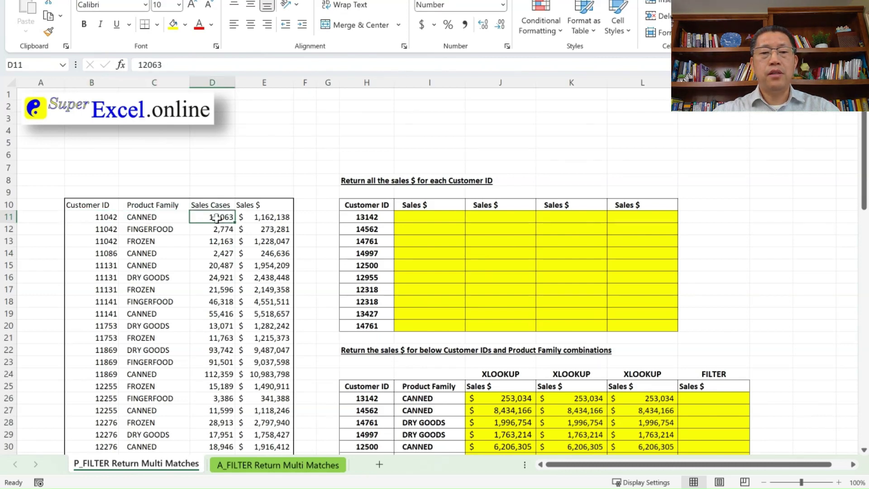
{"action": "key", "text": "Right"}
{"action": "key", "text": "ctrl+Down"}
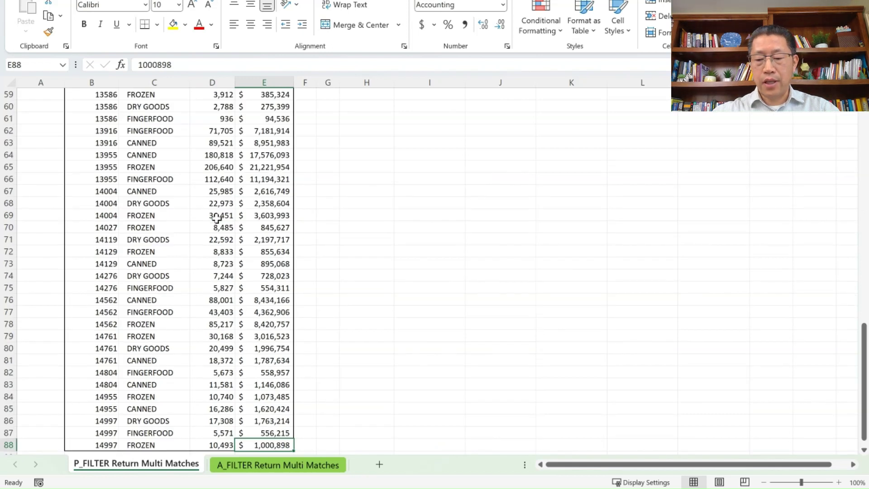
{"action": "key", "text": "ctrl+Up"}
{"action": "key", "text": "ctrl+Up"}
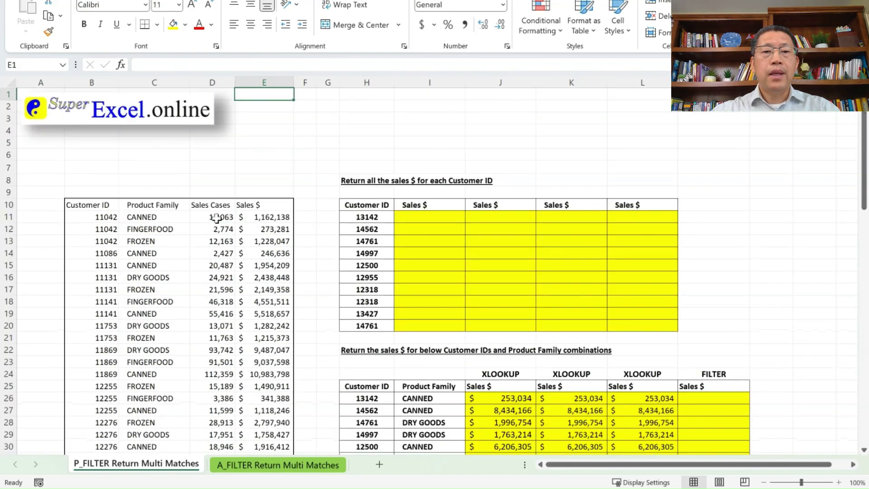
{"action": "left_click", "coordinate": [461, 219]}
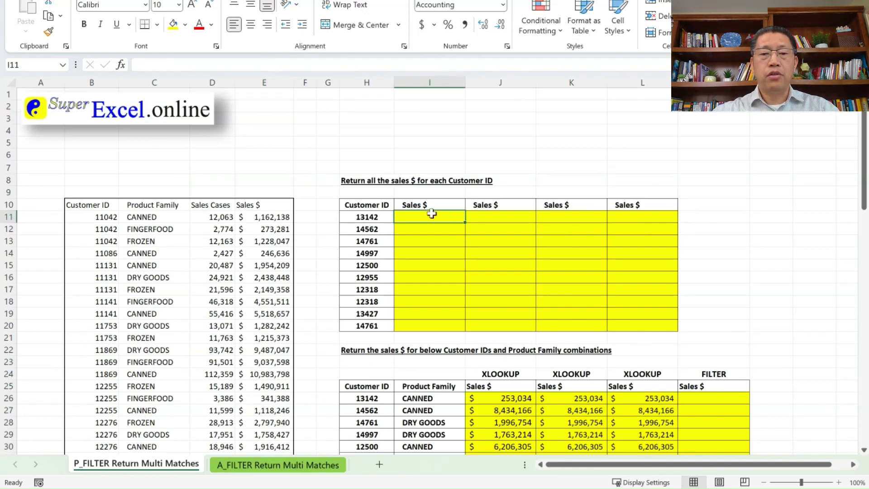
Highlight the lookup Customer IDs, customer 11042's three rows, and the Sales $ cells for 13142.
{"action": "left_click_drag", "start_coordinate": [367, 217], "coordinate": [366, 325]}
{"action": "left_click", "coordinate": [99, 219]}
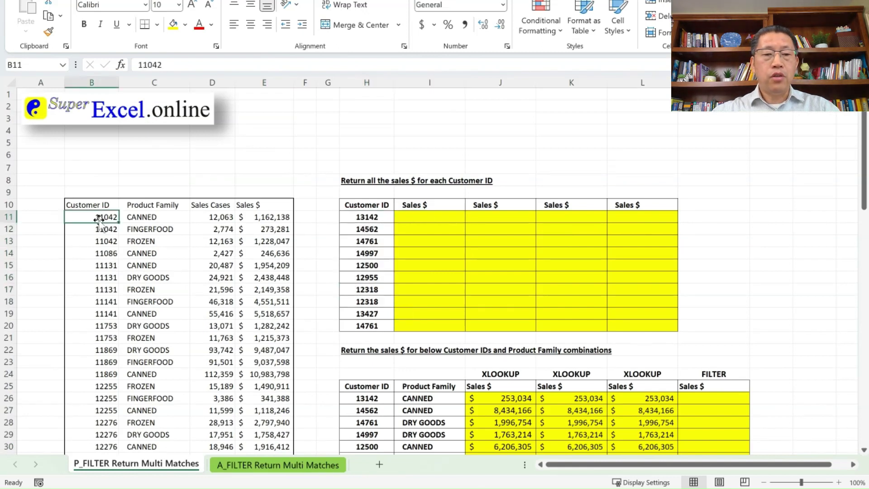
{"action": "left_click_drag", "start_coordinate": [100, 219], "coordinate": [97, 242]}
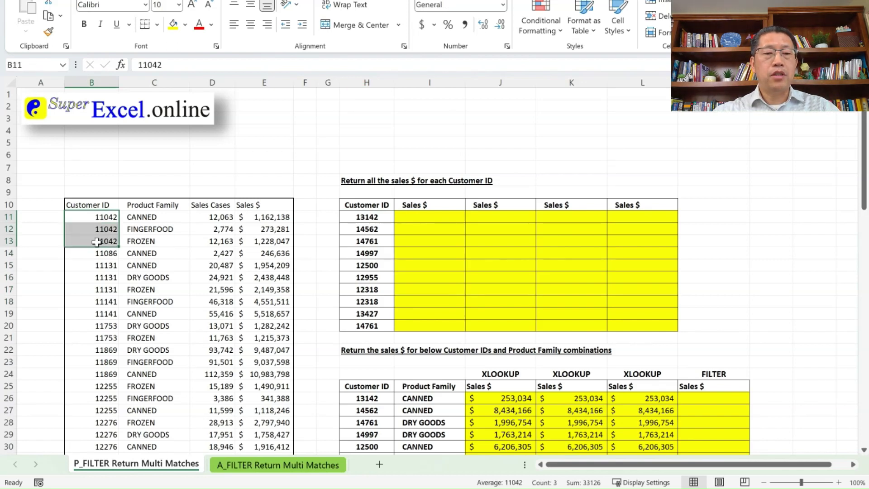
{"action": "left_click", "coordinate": [141, 240], "text": "shift"}
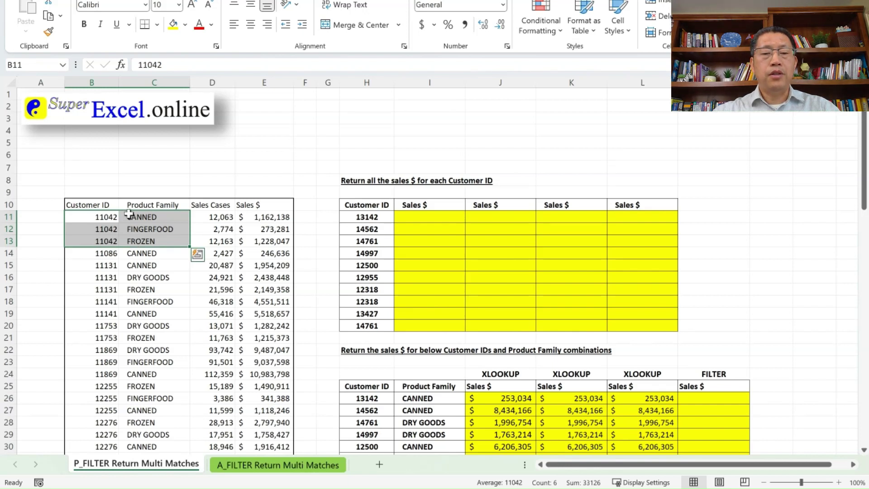
{"action": "left_click", "coordinate": [420, 217]}
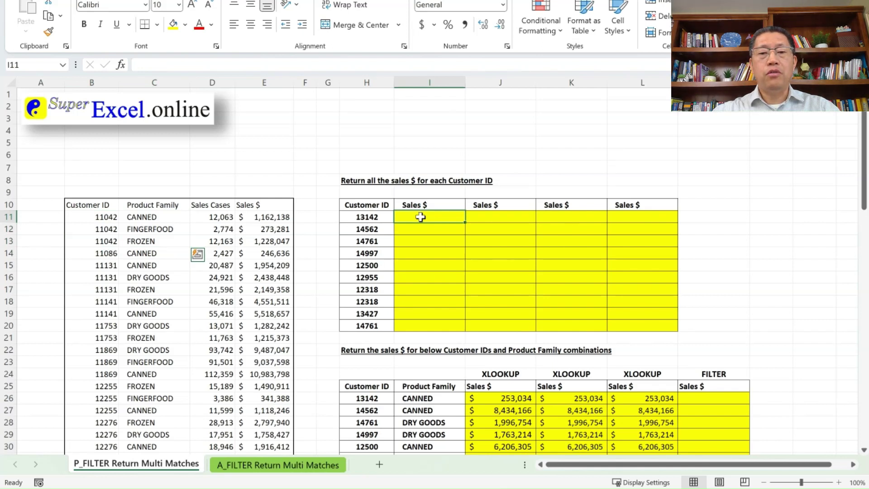
{"action": "mouse_move", "coordinate": [420, 218]}
{"action": "left_mouse_down"}
{"action": "mouse_move", "coordinate": [628, 218]}
{"action": "mouse_move", "coordinate": [585, 218]}
{"action": "left_mouse_up"}
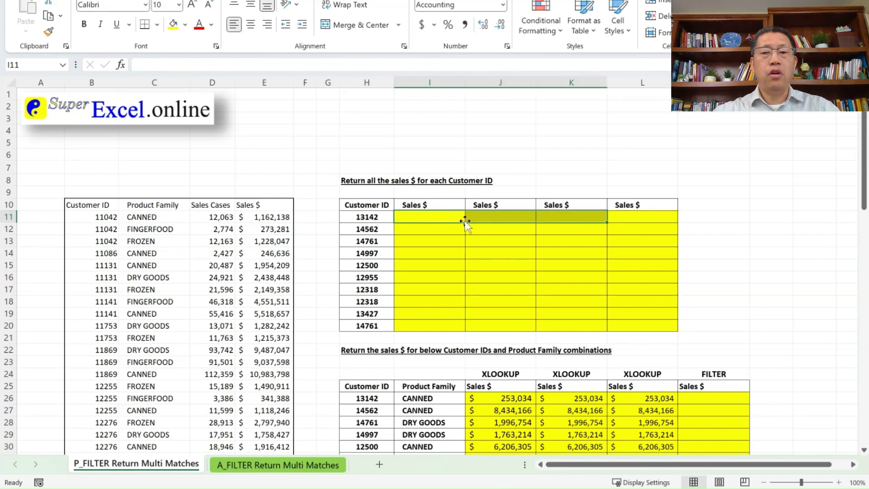
{"action": "left_click", "coordinate": [412, 217]}
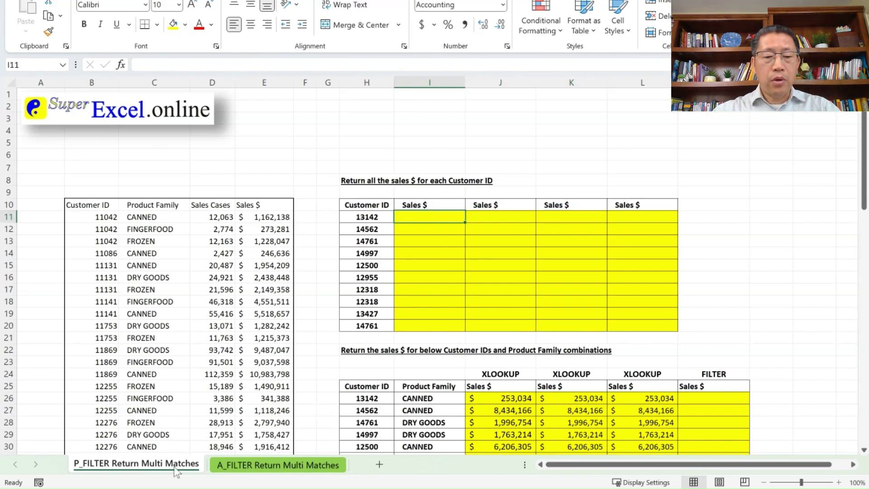
Duplicate the practice sheet and delete the Super Excel.online logo from the copy.
{"action": "left_click_drag", "start_coordinate": [226, 467], "coordinate": [226, 466], "text": "ctrl"}
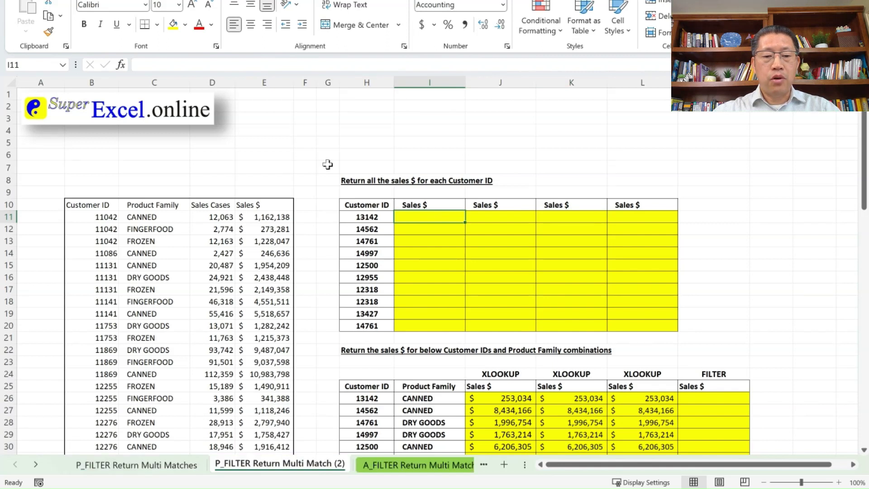
{"action": "left_click", "coordinate": [191, 122]}
{"action": "key", "text": "Delete"}
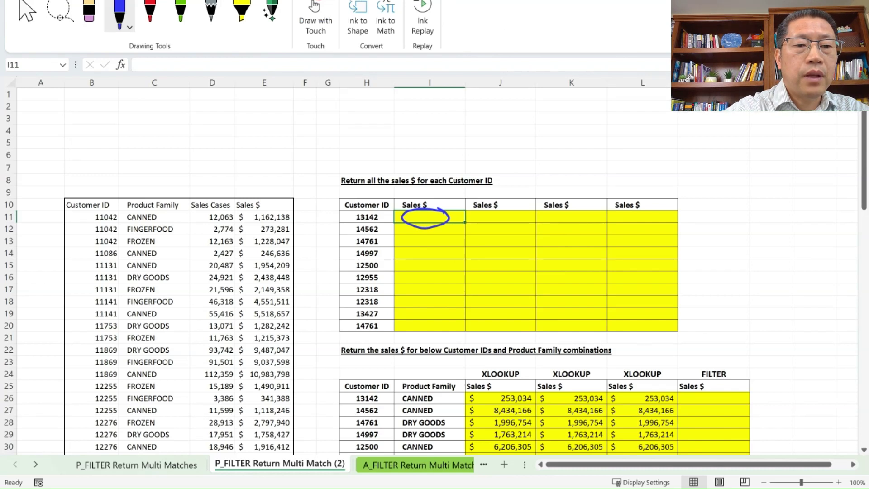
Handwrite =FILTER( in ink above the tables.
{"action": "left_click_drag", "start_coordinate": [73, 132], "coordinate": [83, 132]}
{"action": "left_click_drag", "start_coordinate": [74, 138], "coordinate": [83, 138]}
{"action": "left_click_drag", "start_coordinate": [96, 123], "coordinate": [87, 150]}
{"action": "left_click_drag", "start_coordinate": [88, 136], "coordinate": [94, 136]}
{"action": "left_click_drag", "start_coordinate": [104, 130], "coordinate": [105, 144]}
{"action": "mouse_move", "coordinate": [123, 121]}
{"action": "left_mouse_down"}
{"action": "mouse_move", "coordinate": [130, 145]}
{"action": "mouse_move", "coordinate": [139, 122]}
{"action": "left_mouse_up"}
{"action": "left_click_drag", "start_coordinate": [133, 123], "coordinate": [131, 144]}
{"action": "left_click_drag", "start_coordinate": [154, 122], "coordinate": [155, 142]}
{"action": "left_click_drag", "start_coordinate": [158, 143], "coordinate": [168, 131]}
{"action": "mouse_move", "coordinate": [179, 115]}
{"action": "left_mouse_down"}
{"action": "mouse_move", "coordinate": [184, 156]}
{"action": "mouse_move", "coordinate": [265, 150]}
{"action": "left_mouse_up"}
Ink two argument blanks and a closing parenthesis, erasing an extra third blank.
{"action": "left_click_drag", "start_coordinate": [282, 153], "coordinate": [281, 161]}
{"action": "mouse_move", "coordinate": [313, 152]}
{"action": "left_mouse_down"}
{"action": "mouse_move", "coordinate": [375, 149]}
{"action": "mouse_move", "coordinate": [390, 159]}
{"action": "left_mouse_up"}
{"action": "left_click_drag", "start_coordinate": [414, 152], "coordinate": [476, 151]}
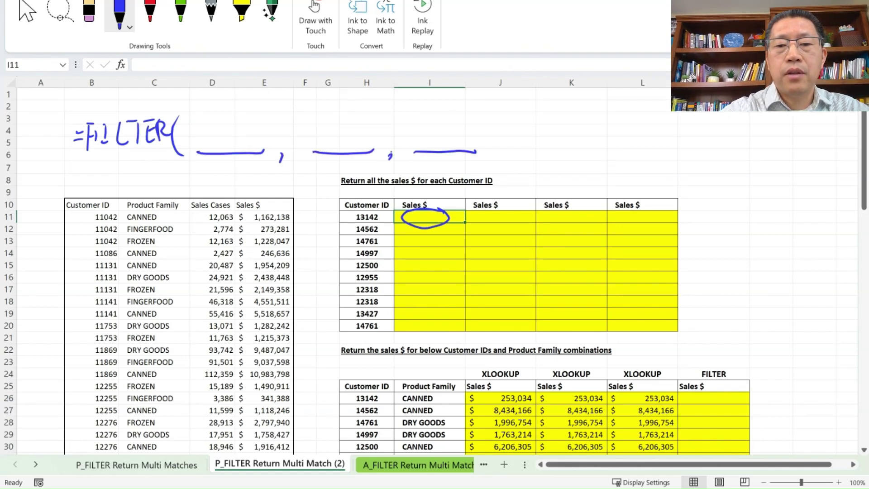
{"action": "left_click_drag", "start_coordinate": [487, 110], "coordinate": [487, 161]}
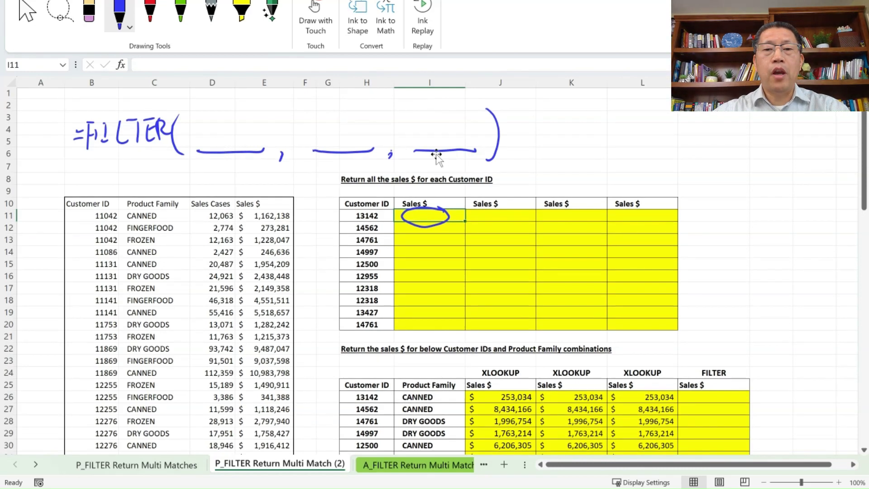
{"action": "key", "text": "ctrl+z"}
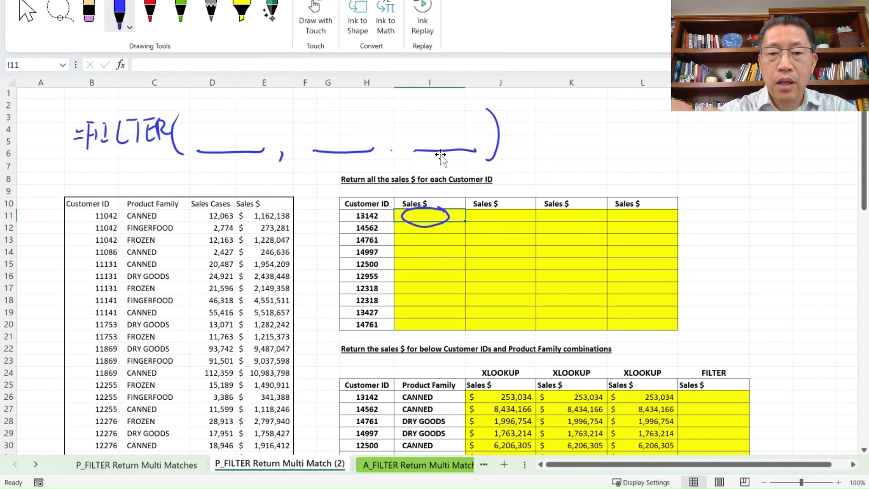
{"action": "left_click_drag", "start_coordinate": [441, 155], "coordinate": [494, 156]}
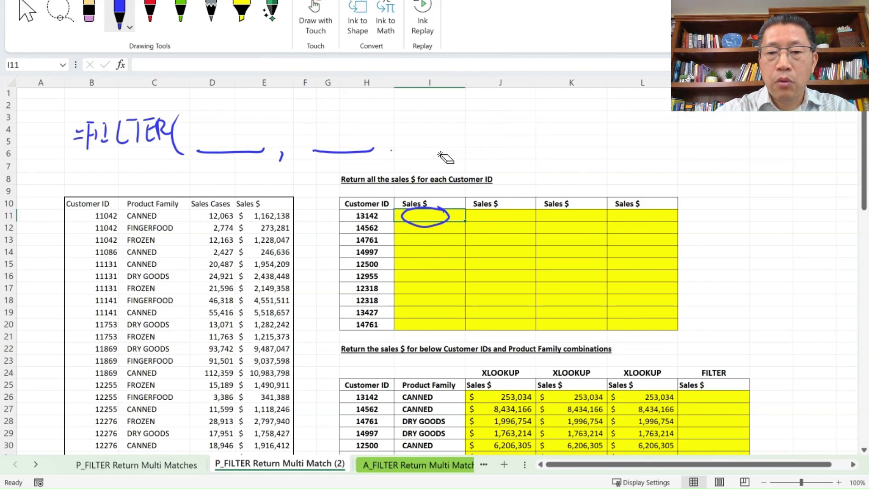
{"action": "left_click_drag", "start_coordinate": [441, 155], "coordinate": [391, 151]}
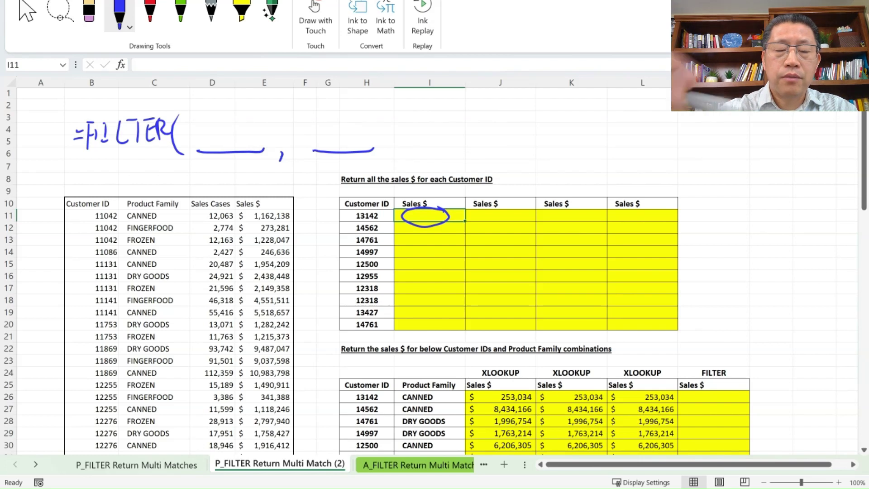
{"action": "left_click_drag", "start_coordinate": [382, 115], "coordinate": [369, 158]}
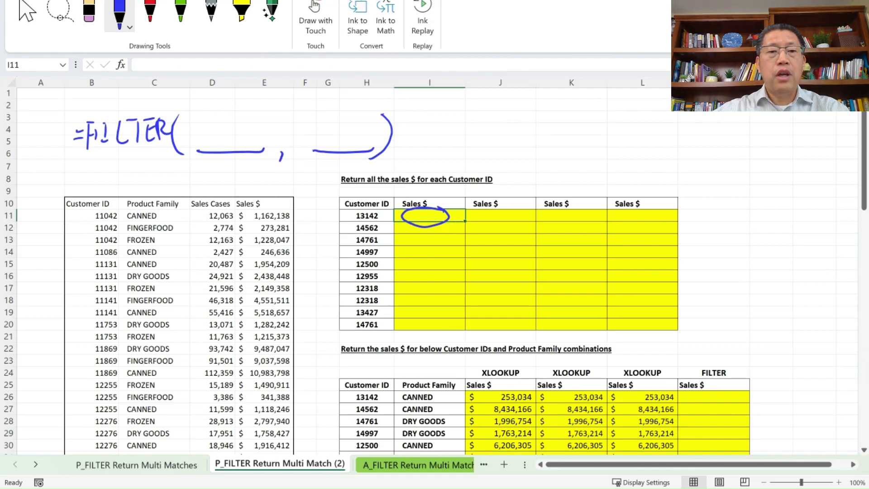
Draw a red list icon over the first blank and outline the Sales $ column in red.
{"action": "left_click", "coordinate": [150, 14]}
{"action": "left_click_drag", "start_coordinate": [214, 104], "coordinate": [215, 137]}
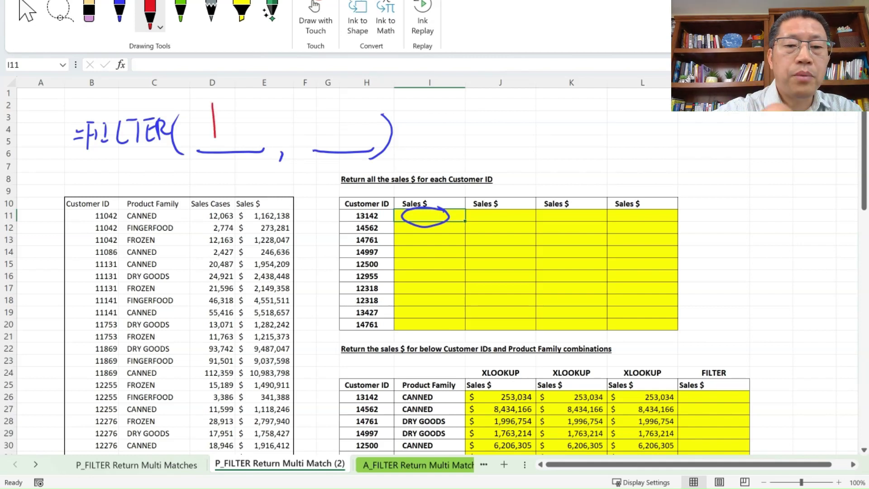
{"action": "left_click_drag", "start_coordinate": [212, 103], "coordinate": [215, 139]}
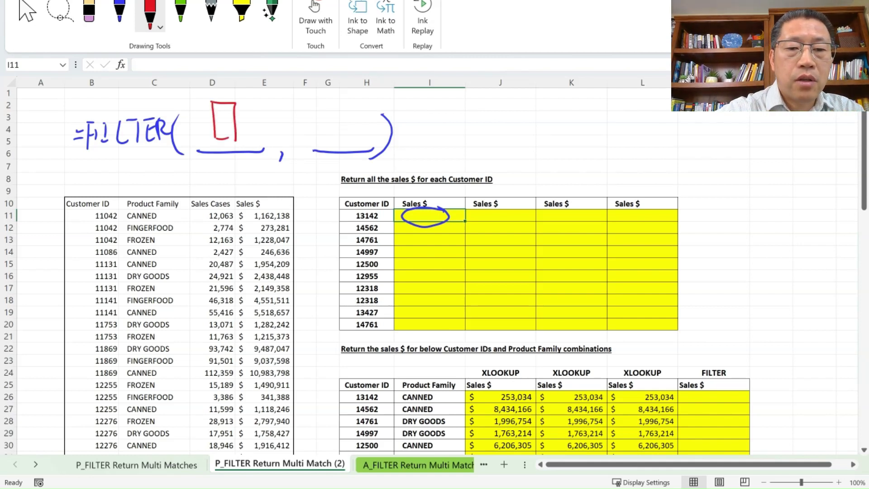
{"action": "left_click_drag", "start_coordinate": [215, 109], "coordinate": [231, 108]}
{"action": "left_click_drag", "start_coordinate": [215, 117], "coordinate": [230, 116]}
{"action": "left_click_drag", "start_coordinate": [216, 123], "coordinate": [230, 123]}
{"action": "left_click_drag", "start_coordinate": [216, 131], "coordinate": [231, 130]}
{"action": "mouse_move", "coordinate": [242, 208]}
{"action": "left_mouse_down"}
{"action": "mouse_move", "coordinate": [296, 292]}
{"action": "mouse_move", "coordinate": [294, 364]}
{"action": "left_mouse_up"}
{"action": "left_click_drag", "start_coordinate": [240, 207], "coordinate": [293, 361]}
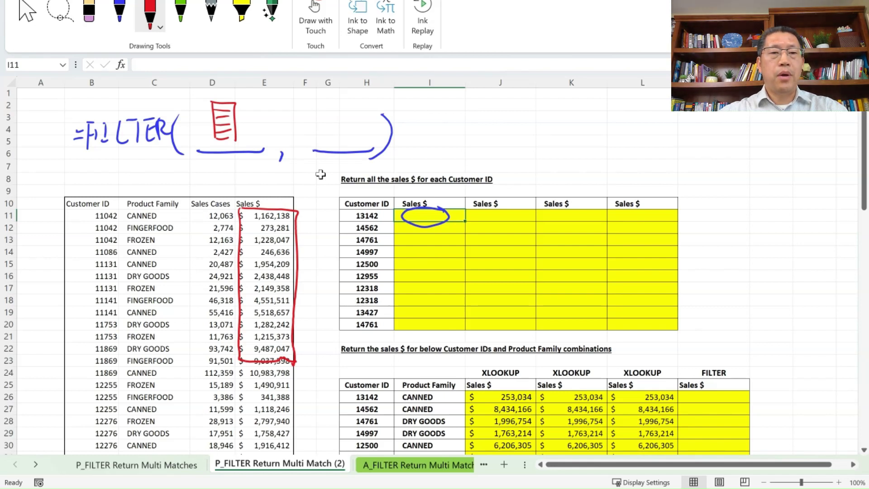
In green, draw a list icon with =H11, outline Customer ID and circle 13142.
{"action": "left_click", "coordinate": [180, 16]}
{"action": "left_click_drag", "start_coordinate": [320, 106], "coordinate": [316, 141]}
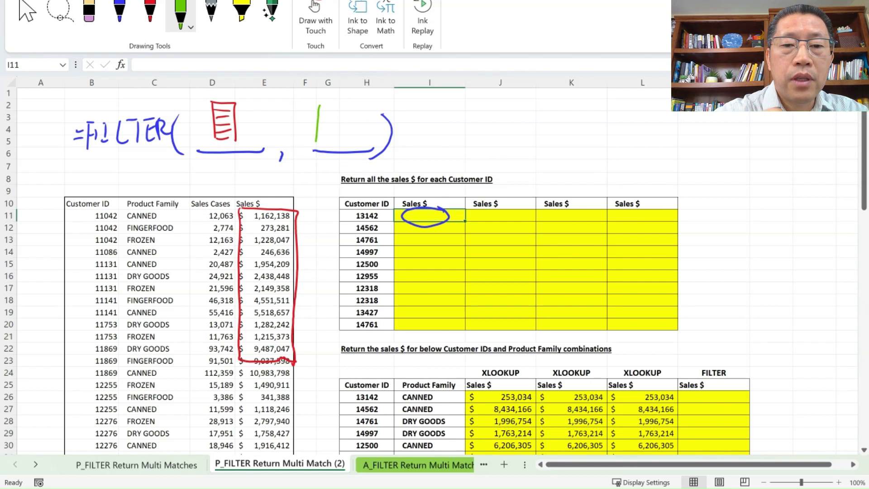
{"action": "mouse_move", "coordinate": [318, 106]}
{"action": "left_mouse_down"}
{"action": "mouse_move", "coordinate": [317, 142]}
{"action": "mouse_move", "coordinate": [332, 119]}
{"action": "left_mouse_up"}
{"action": "left_click_drag", "start_coordinate": [320, 127], "coordinate": [332, 125]}
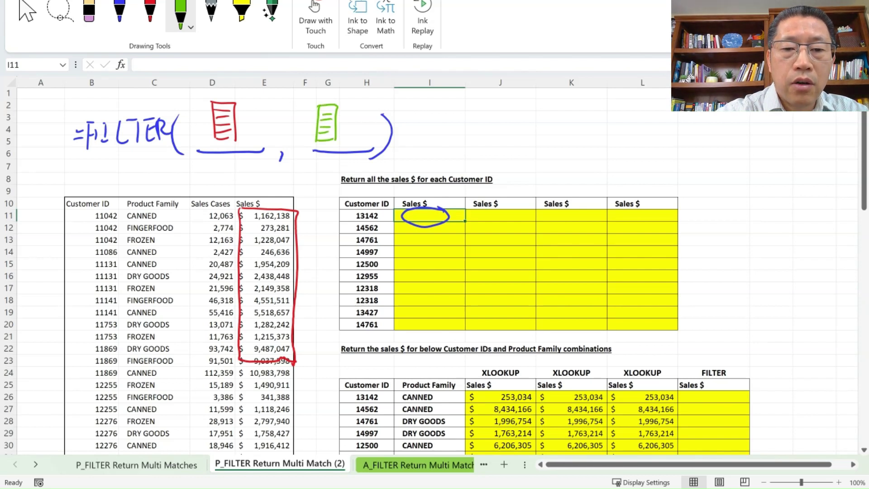
{"action": "mouse_move", "coordinate": [72, 211]}
{"action": "left_mouse_down"}
{"action": "mouse_move", "coordinate": [123, 218]}
{"action": "mouse_move", "coordinate": [118, 369]}
{"action": "left_mouse_up"}
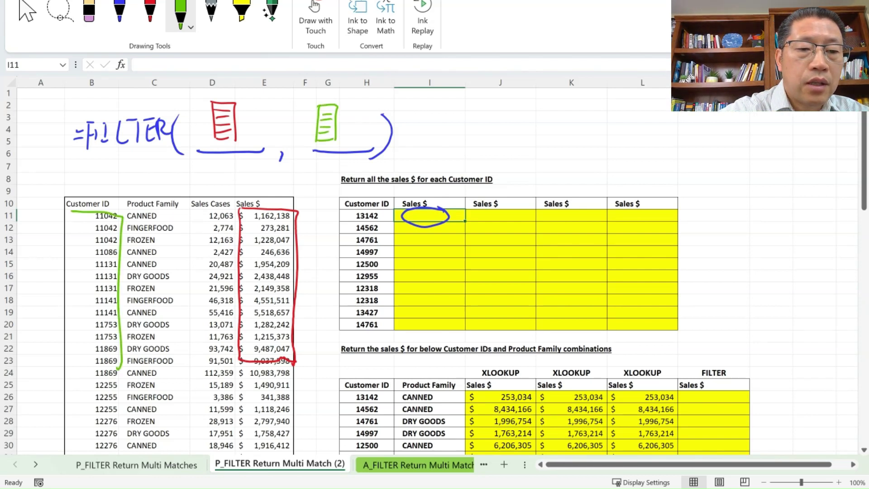
{"action": "mouse_move", "coordinate": [71, 212]}
{"action": "left_mouse_down"}
{"action": "mouse_move", "coordinate": [78, 352]}
{"action": "mouse_move", "coordinate": [119, 355]}
{"action": "left_mouse_up"}
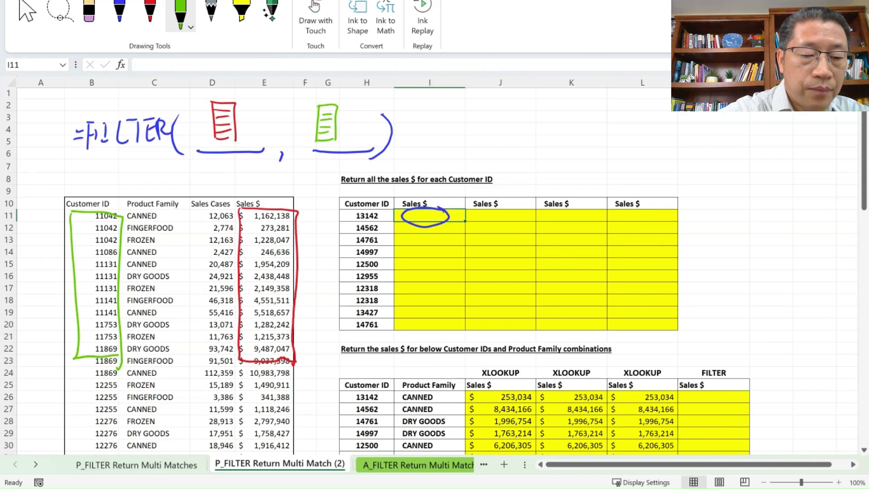
{"action": "left_click_drag", "start_coordinate": [343, 123], "coordinate": [352, 122]}
{"action": "left_click_drag", "start_coordinate": [343, 128], "coordinate": [353, 128]}
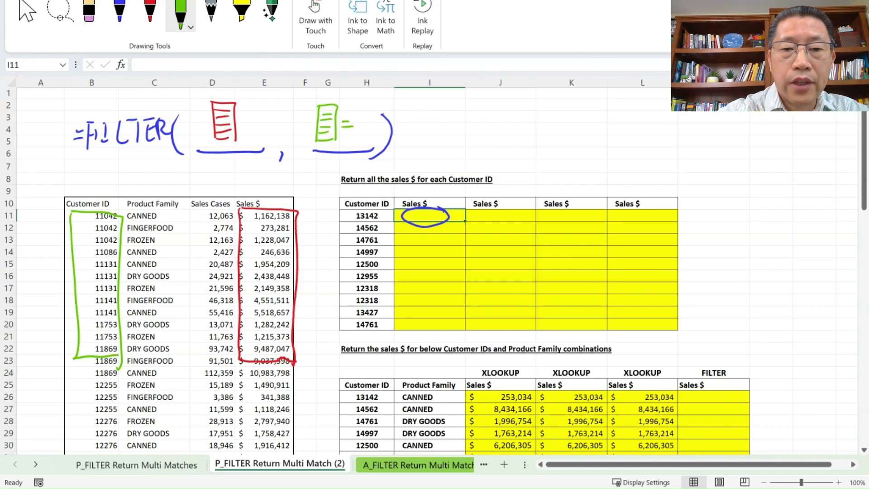
{"action": "left_click_drag", "start_coordinate": [381, 211], "coordinate": [383, 220]}
{"action": "mouse_move", "coordinate": [357, 116]}
{"action": "left_mouse_down"}
{"action": "mouse_move", "coordinate": [358, 131]}
{"action": "mouse_move", "coordinate": [366, 129]}
{"action": "left_mouse_up"}
{"action": "left_click_drag", "start_coordinate": [371, 119], "coordinate": [370, 128]}
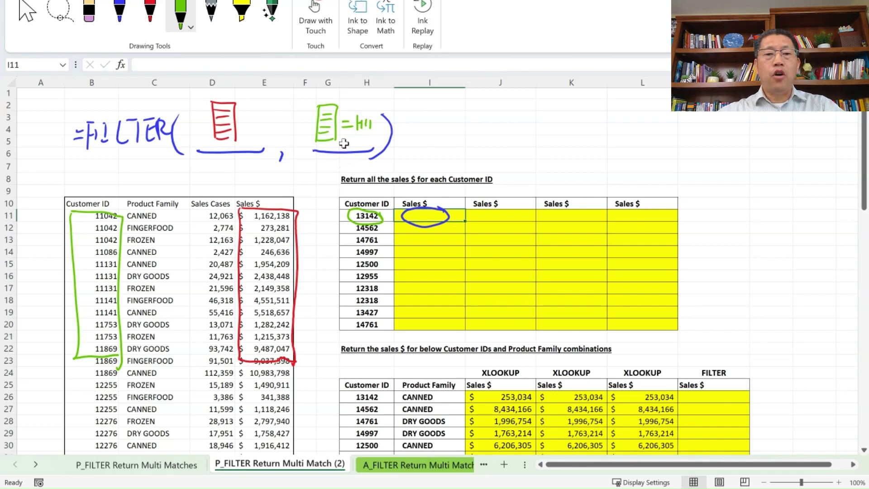
On the P_FILTER Return Multi Matches sheet, start =FILTER($E$11:$E$88, in I11.
{"action": "left_click", "coordinate": [156, 471]}
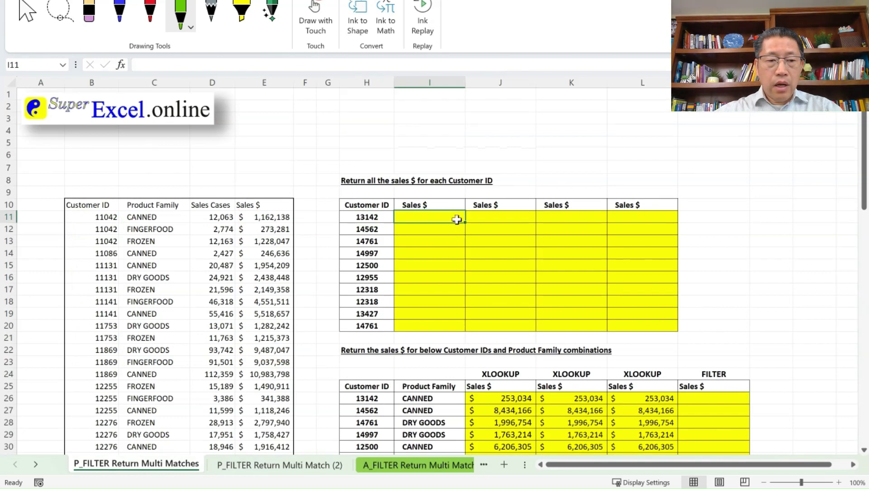
{"action": "type", "text": "="}
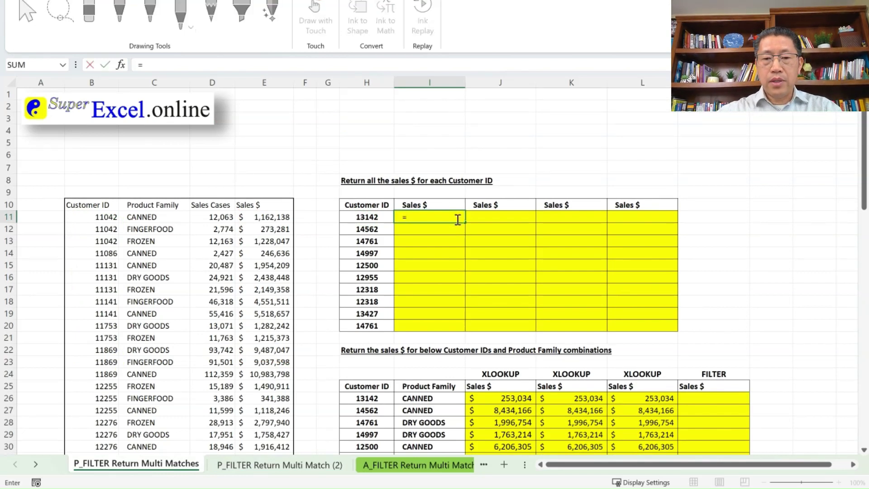
{"action": "type", "text": "fil"}
{"action": "key", "text": "Tab"}
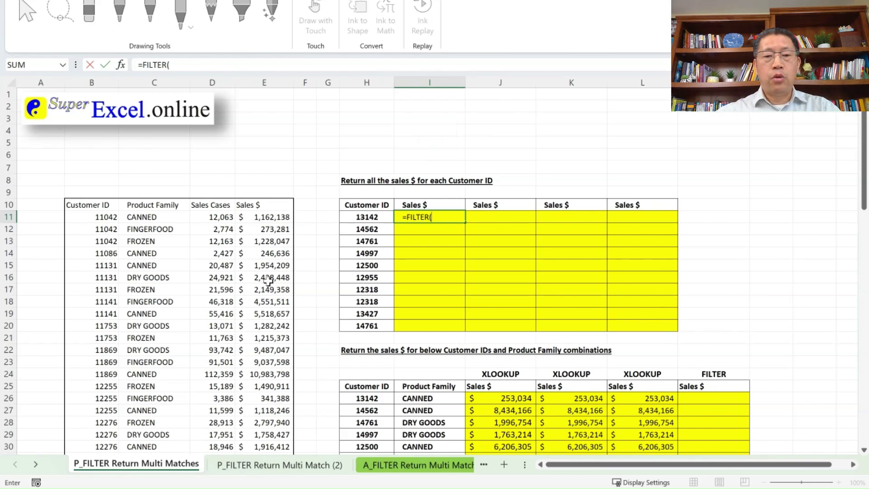
{"action": "key", "text": "Left"}
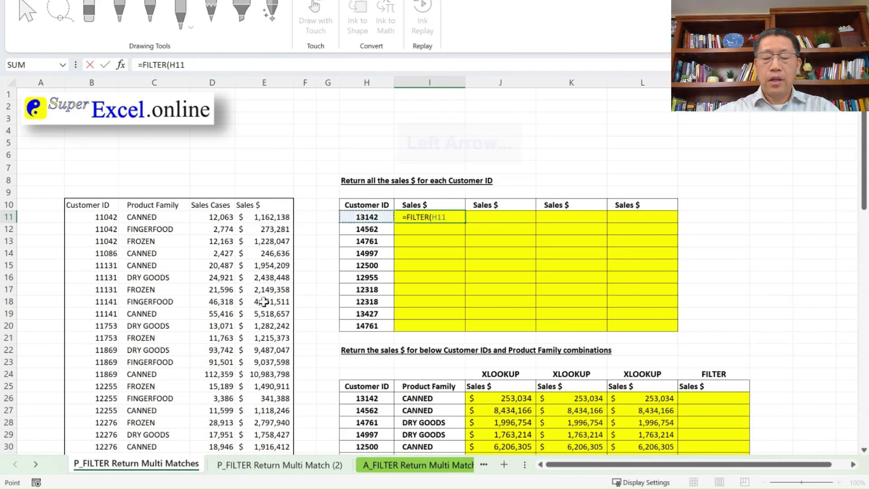
{"action": "key", "text": "Left"}
{"action": "key", "text": "Left"}
{"action": "key", "text": "Left"}
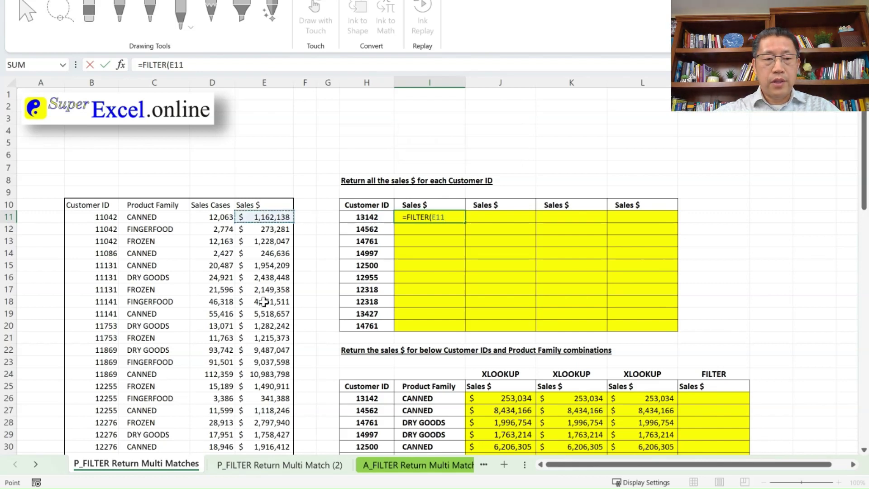
{"action": "key", "text": "ctrl+shift+Down"}
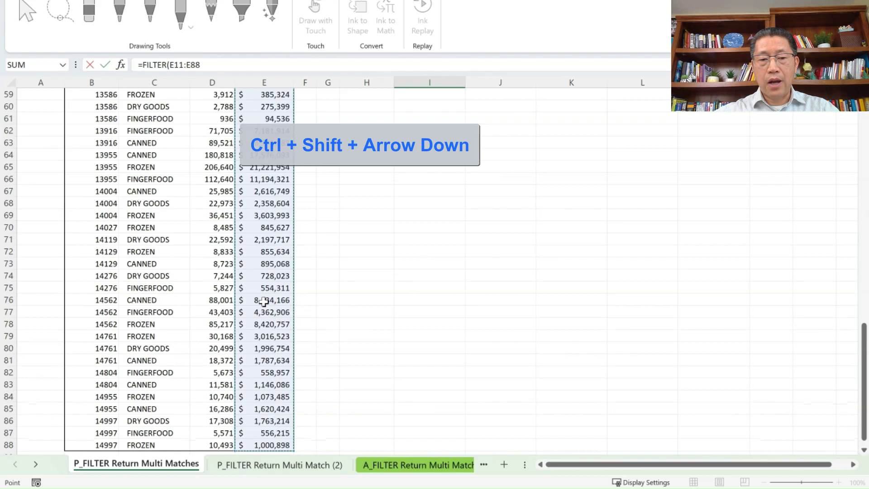
{"action": "key", "text": "F4"}
{"action": "type", "text": ","}
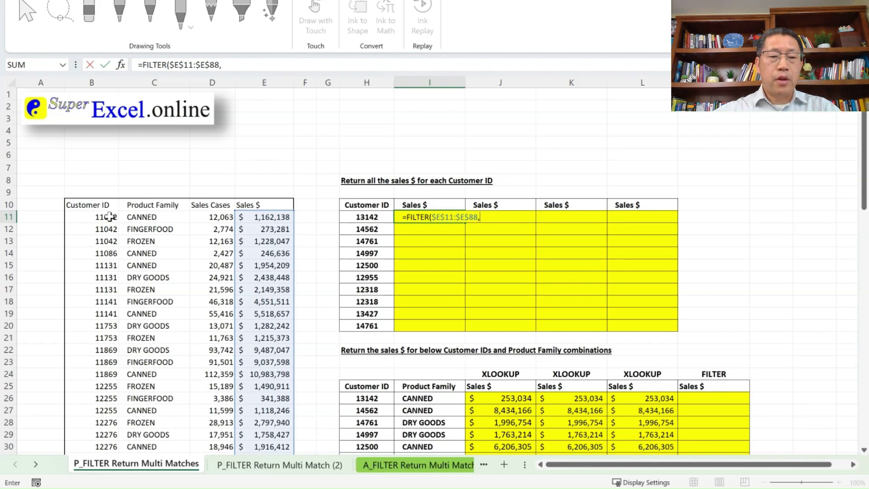
Add the $B$11:$B$88=H11 criterion and close the formula, spilling 253,034 and 118,624.
{"action": "left_click", "coordinate": [365, 218]}
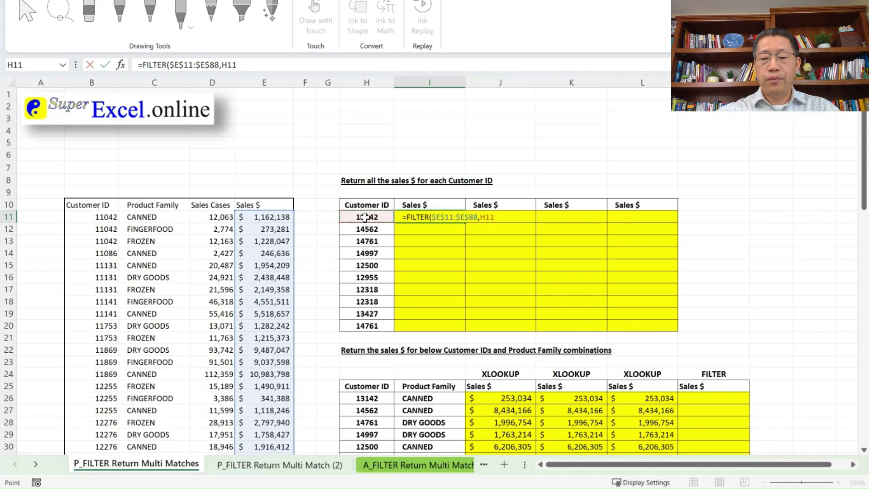
{"action": "key", "text": "Left"}
{"action": "key", "text": "Left"}
{"action": "key", "text": "Left"}
{"action": "key", "text": "Left"}
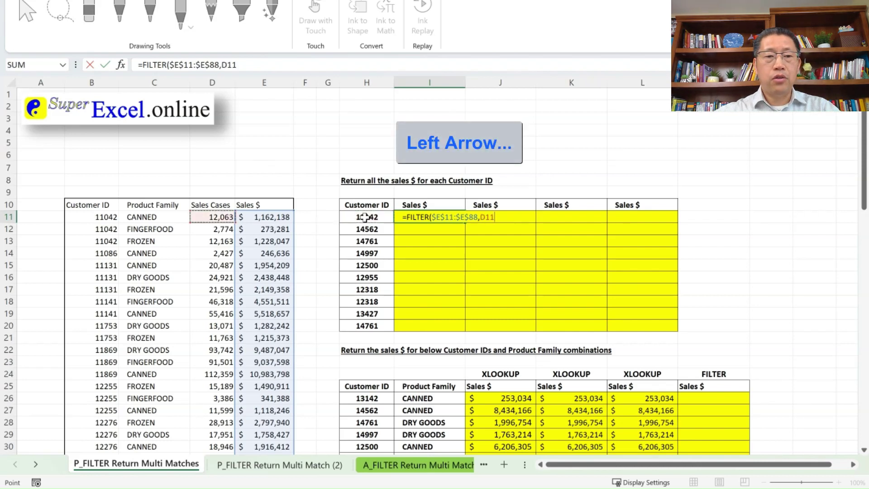
{"action": "key", "text": "Left"}
{"action": "key", "text": "Left"}
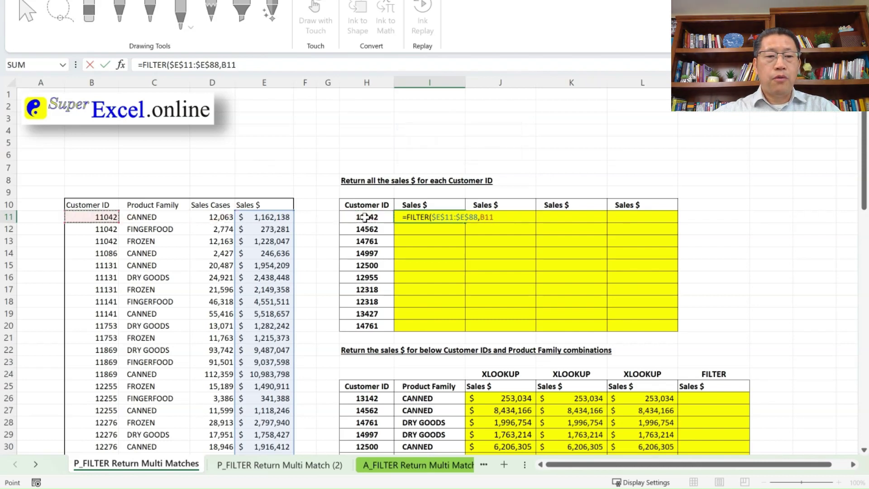
{"action": "key", "text": "ctrl+shift+Down"}
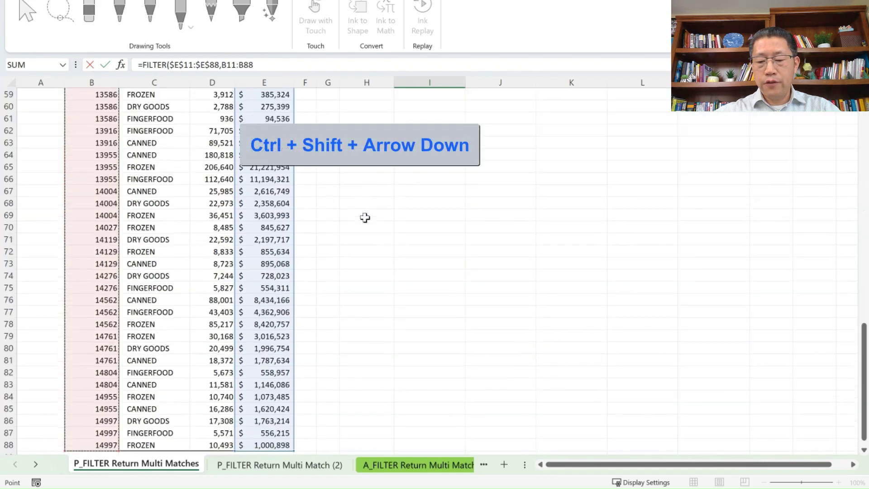
{"action": "key", "text": "F4"}
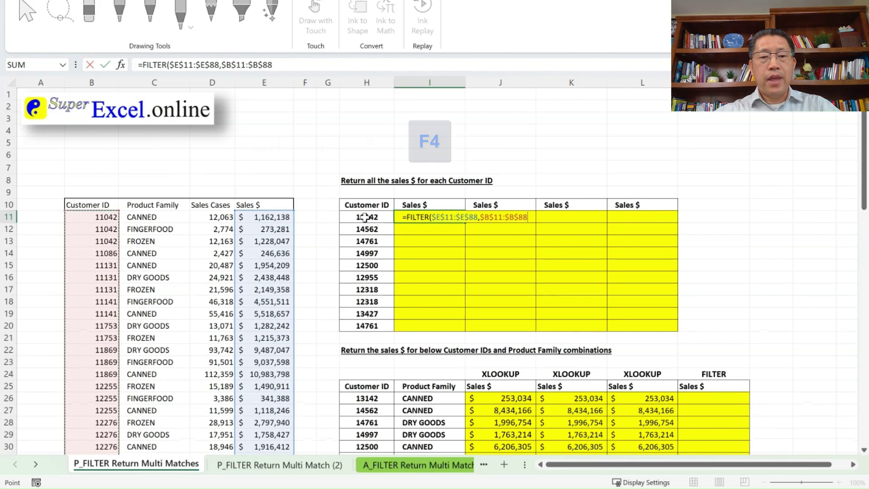
{"action": "type", "text": "="}
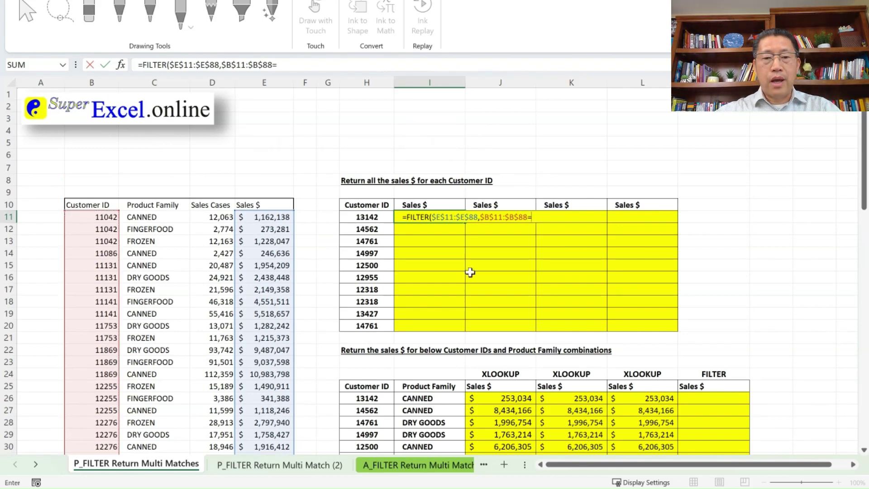
{"action": "key", "text": "Left"}
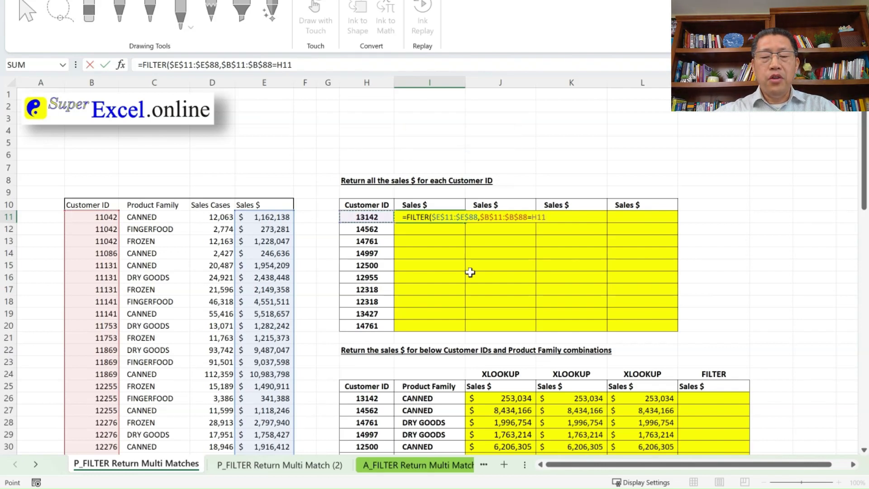
{"action": "type", "text": ")"}
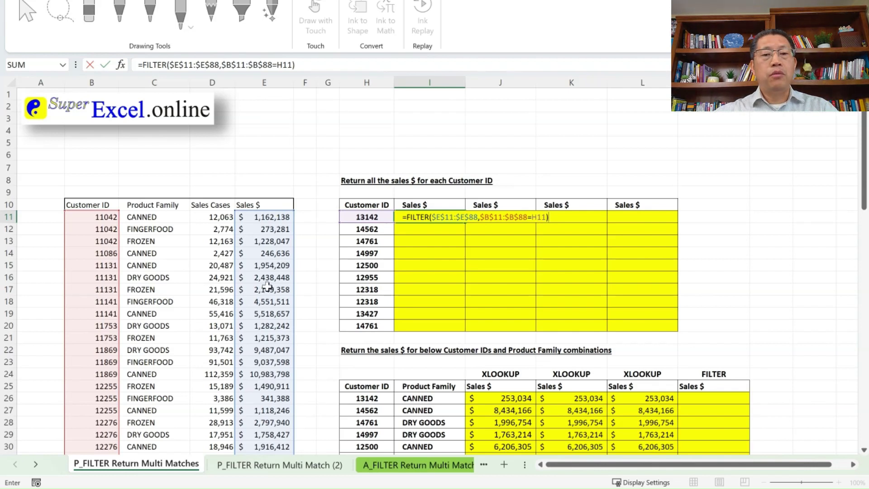
{"action": "key", "text": "Return"}
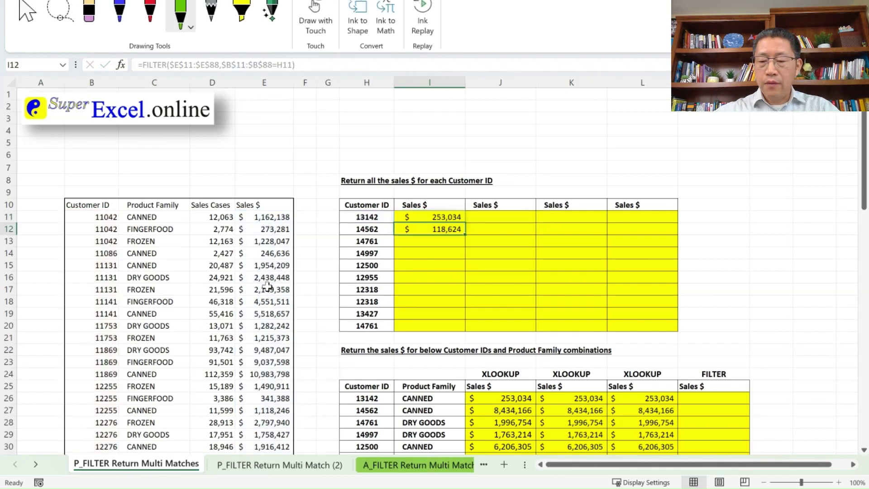
{"action": "left_click_drag", "start_coordinate": [414, 217], "coordinate": [428, 227]}
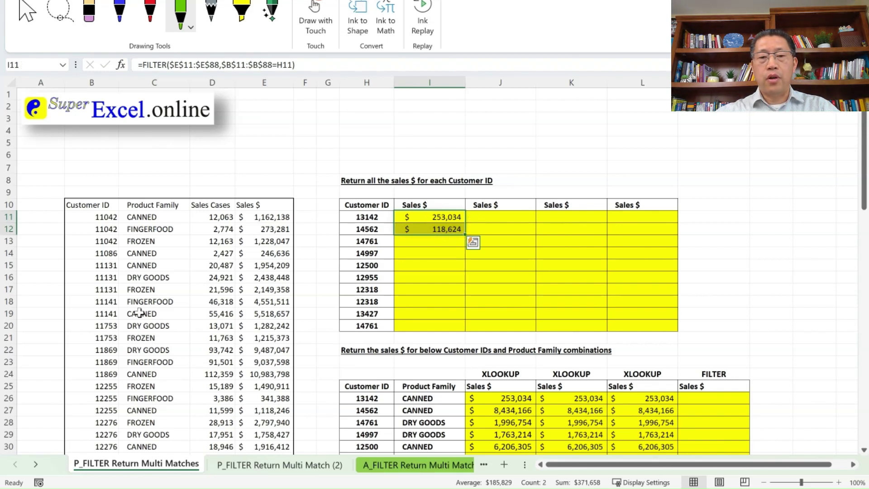
{"action": "scroll", "coordinate": [100, 358], "scroll_direction": "down", "scroll_amount": 9}
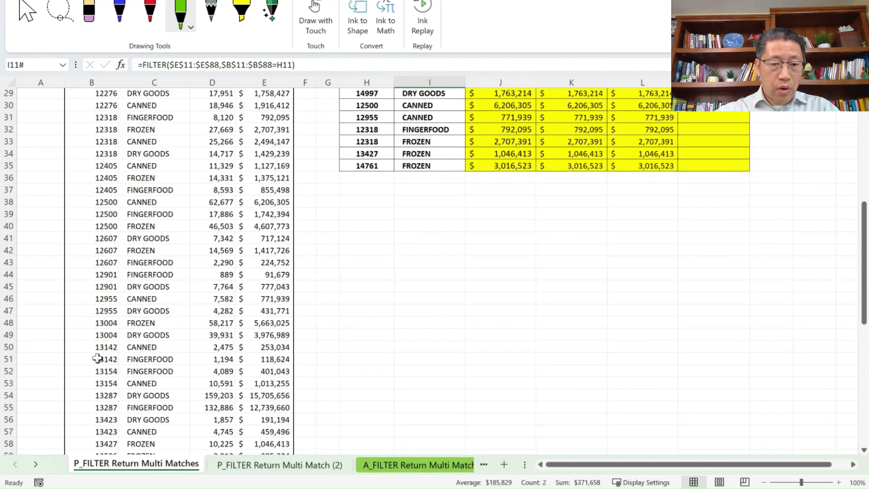
{"action": "left_click_drag", "start_coordinate": [97, 348], "coordinate": [252, 363]}
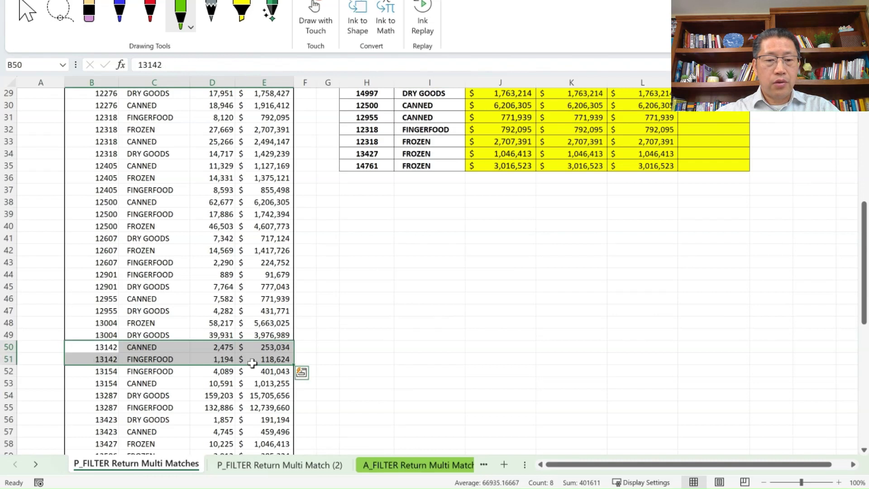
{"action": "scroll", "coordinate": [443, 226], "scroll_direction": "up", "scroll_amount": 9}
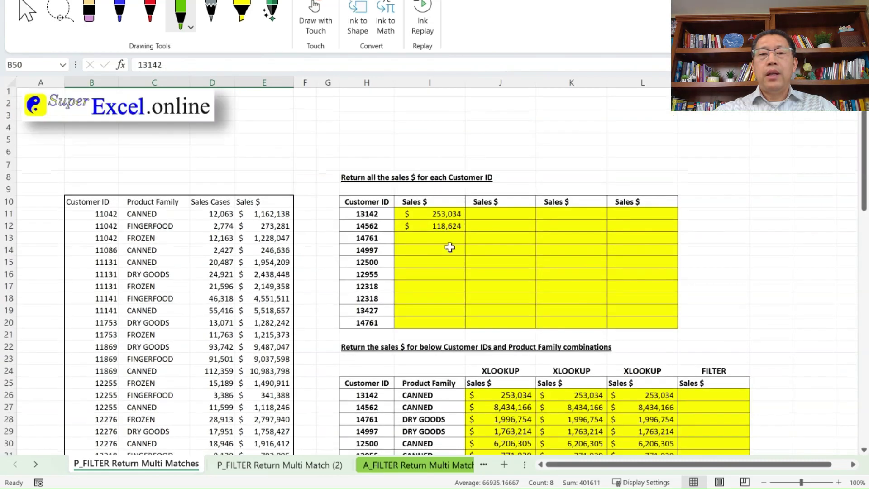
{"action": "left_click", "coordinate": [442, 214]}
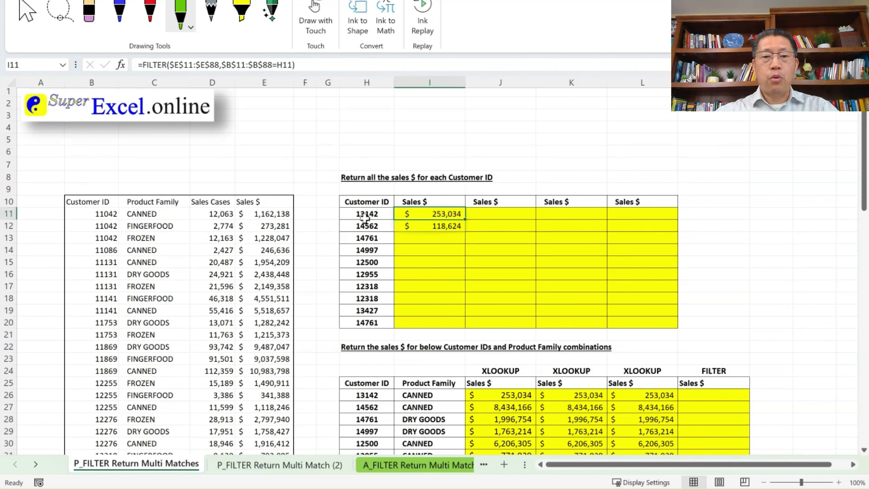
{"action": "left_click_drag", "start_coordinate": [430, 215], "coordinate": [424, 226]}
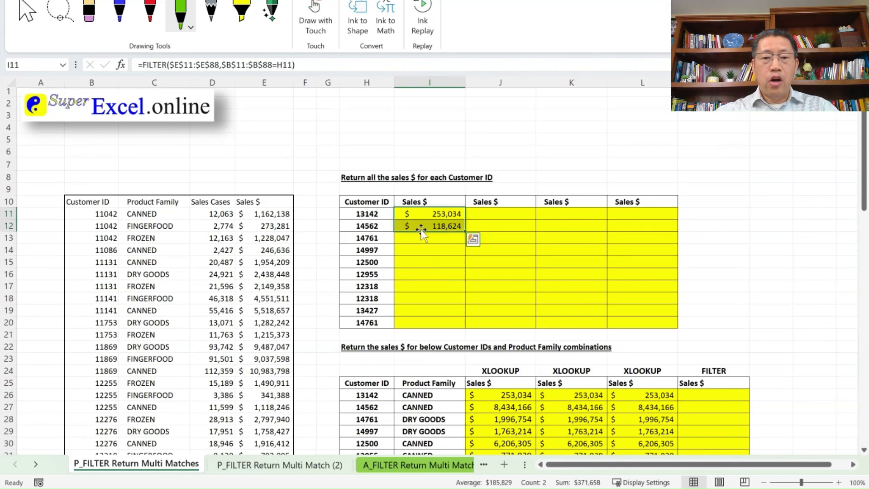
{"action": "left_click", "coordinate": [421, 226]}
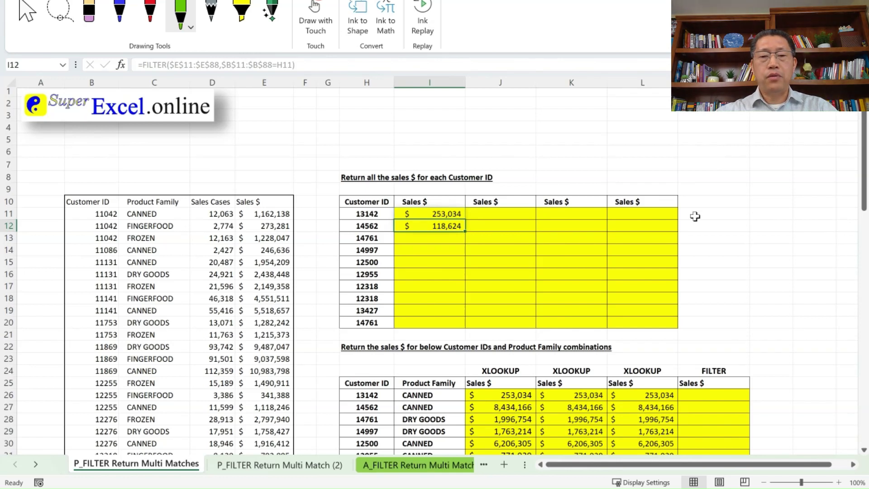
{"action": "left_click", "coordinate": [420, 219]}
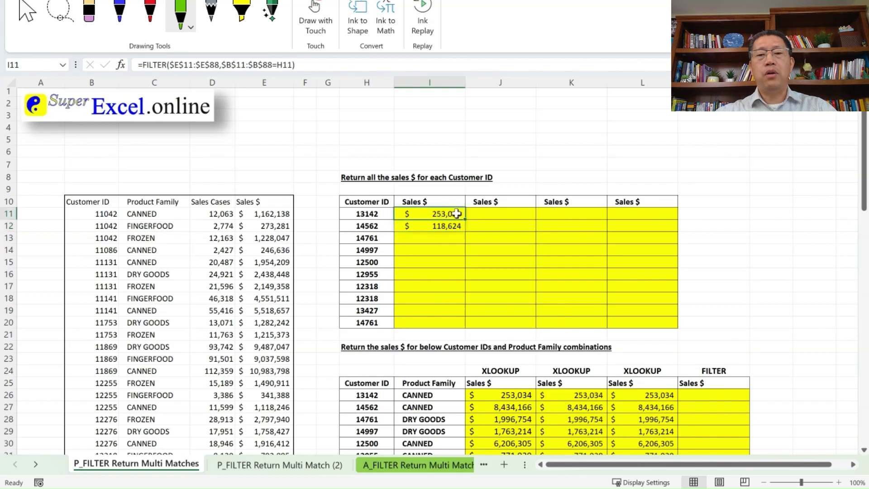
Wrap I11's FILTER in TRANSPOSE so 253,034 and 118,624 spread across I11:J11.
{"action": "double_click", "coordinate": [420, 219]}
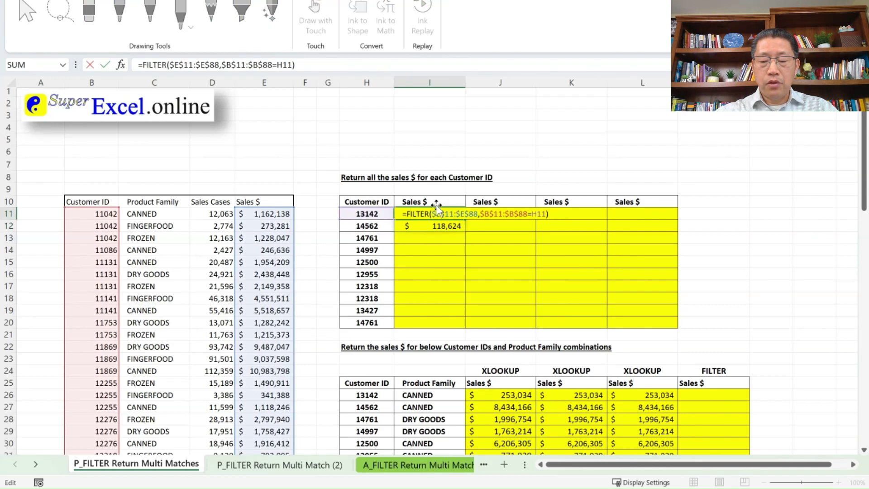
{"action": "type", "text": "Tra"}
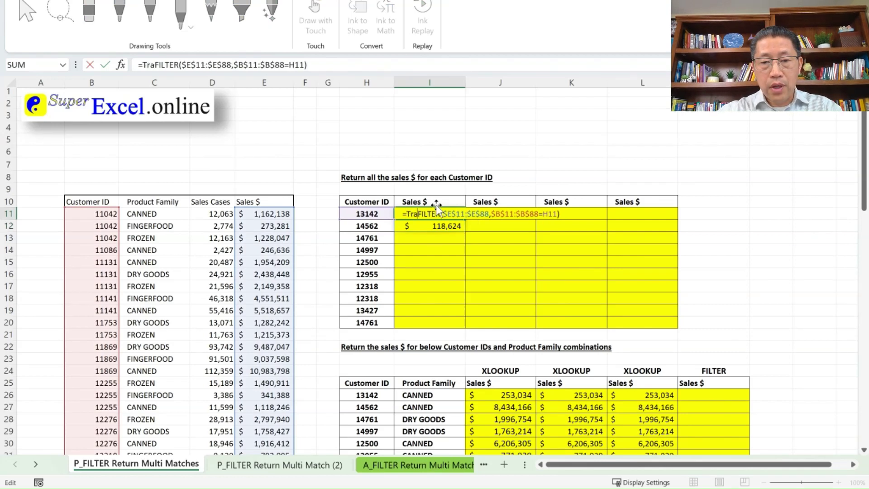
{"action": "type", "text": "n"}
{"action": "key", "text": "Tab"}
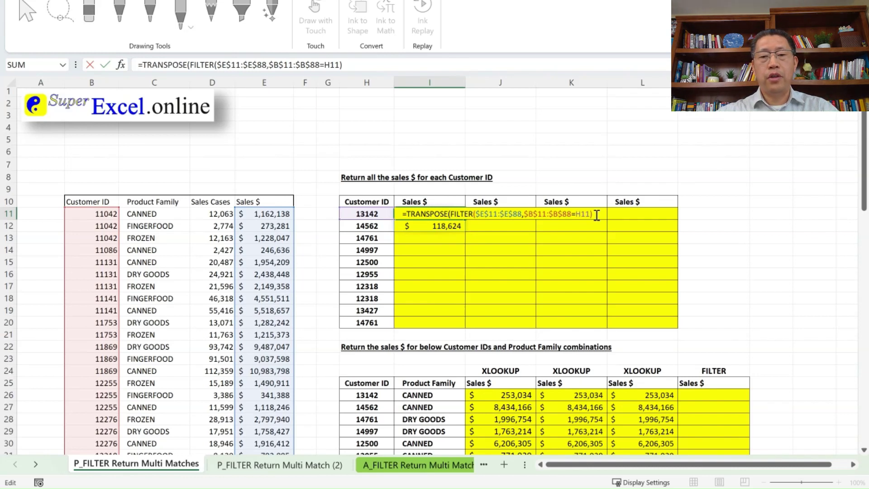
{"action": "type", "text": ")"}
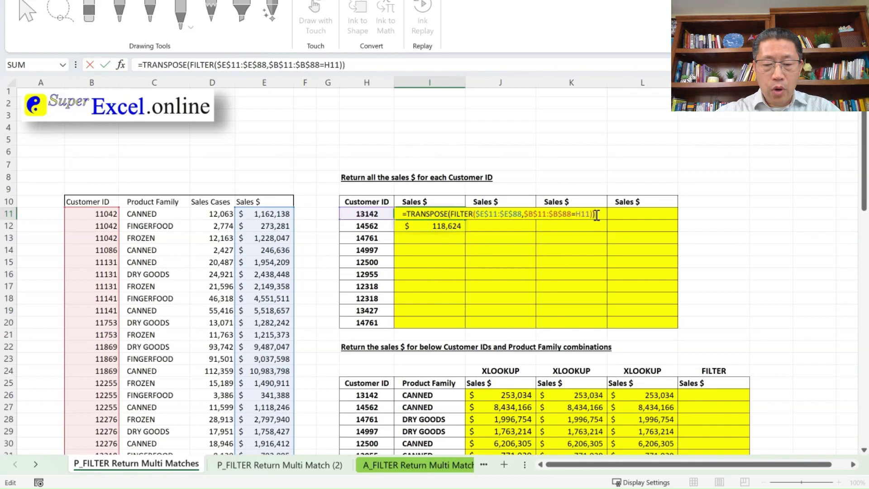
{"action": "key", "text": "Return"}
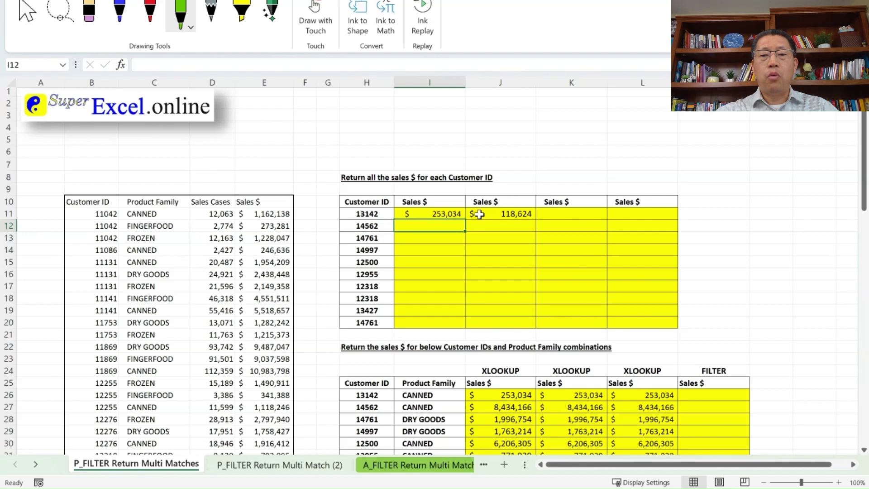
Fill I11's TRANSPOSE(FILTER) formula down to I20 and check customer 14562's spilled sales.
{"action": "left_click", "coordinate": [442, 214]}
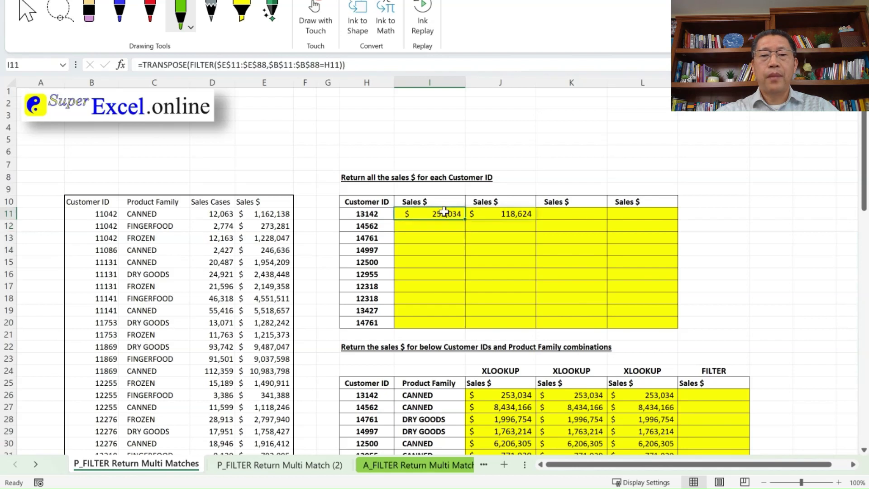
{"action": "left_click_drag", "start_coordinate": [464, 220], "coordinate": [464, 322]}
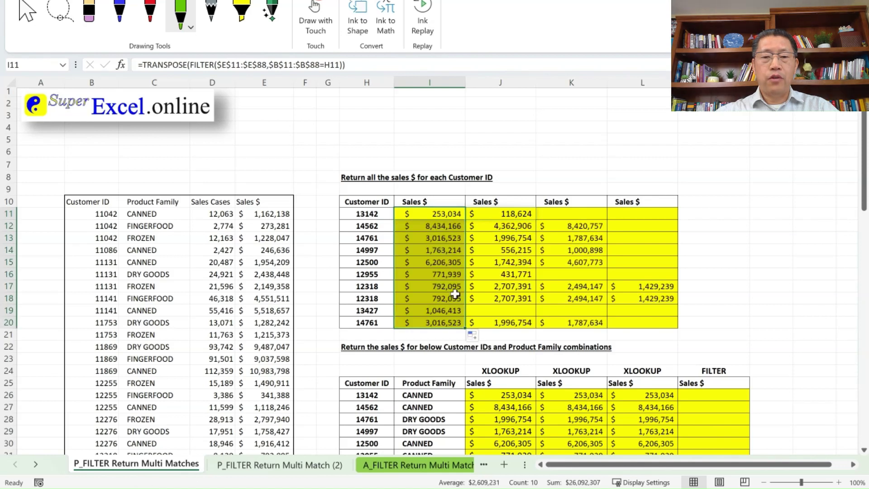
{"action": "left_click", "coordinate": [429, 227]}
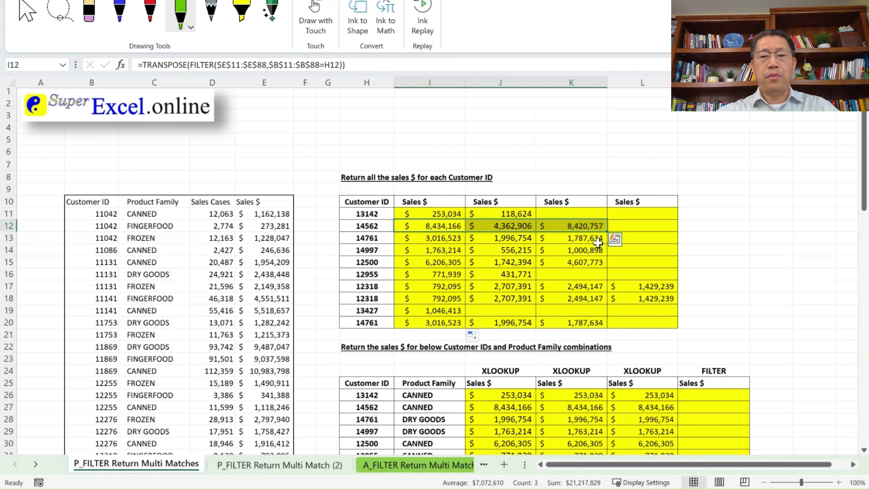
{"action": "double_click", "coordinate": [446, 214]}
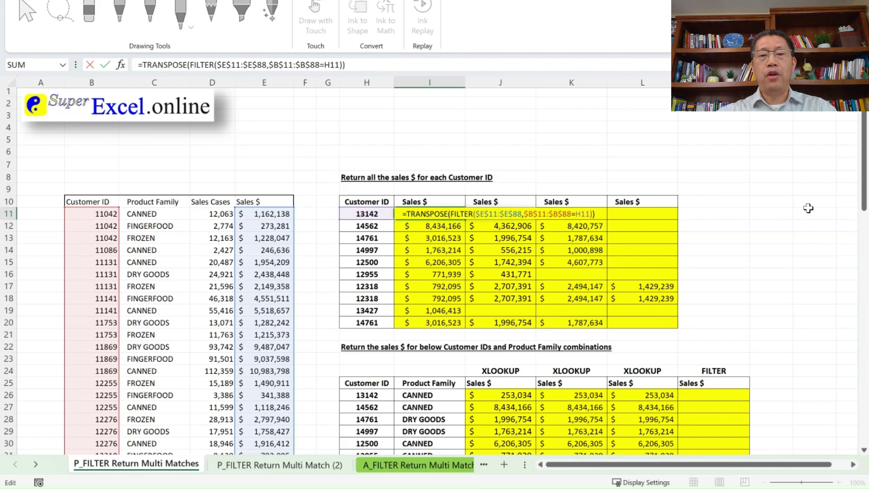
{"action": "key", "text": "ctrl+Return"}
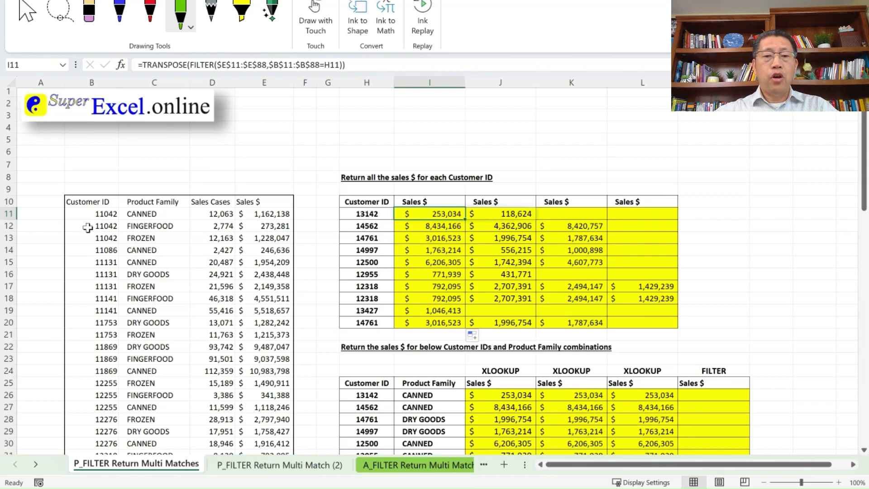
Enter test Customer ID 99999 in H11, then go to the P_FILTER Return Multi Match (2) sheet.
{"action": "left_click", "coordinate": [353, 216]}
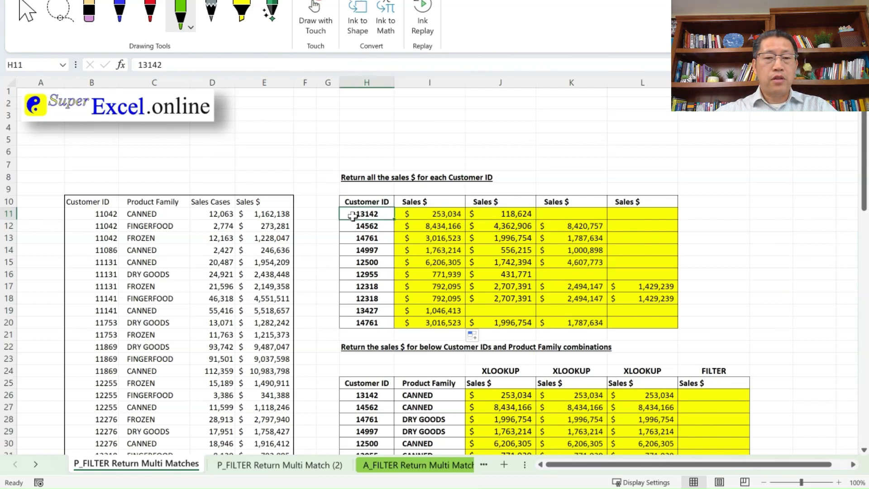
{"action": "type", "text": "99999"}
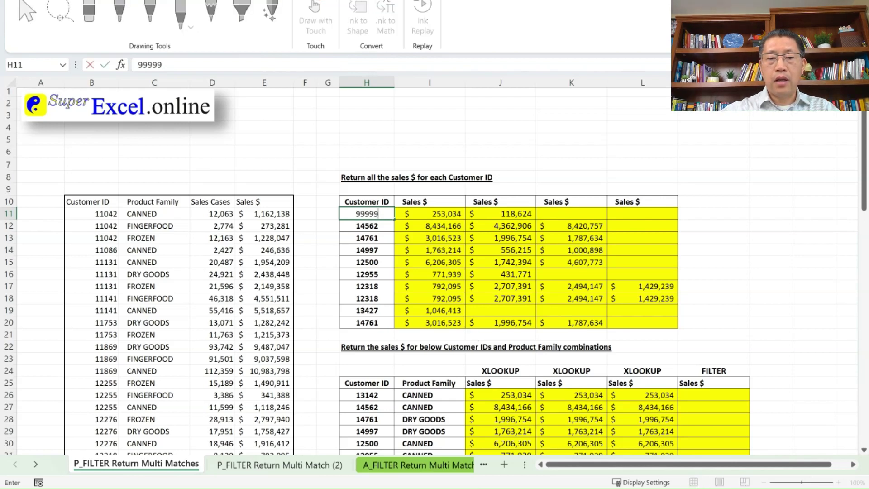
{"action": "key", "text": "Return"}
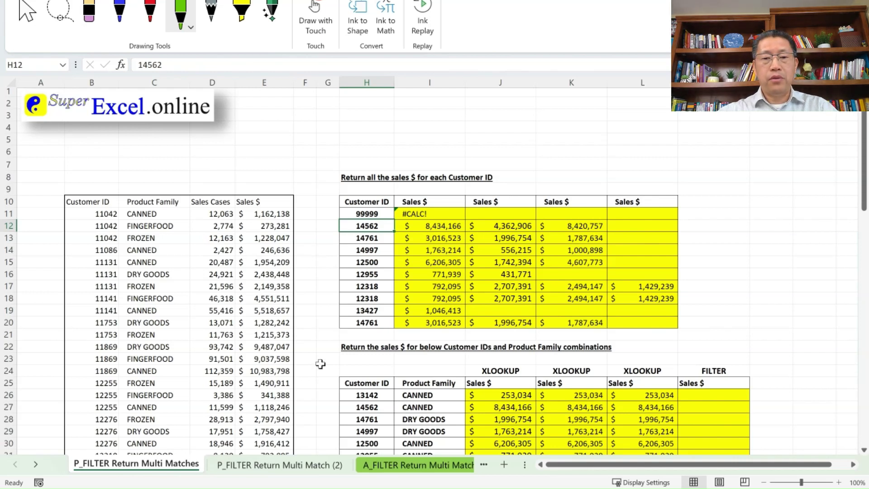
{"action": "left_click", "coordinate": [303, 469]}
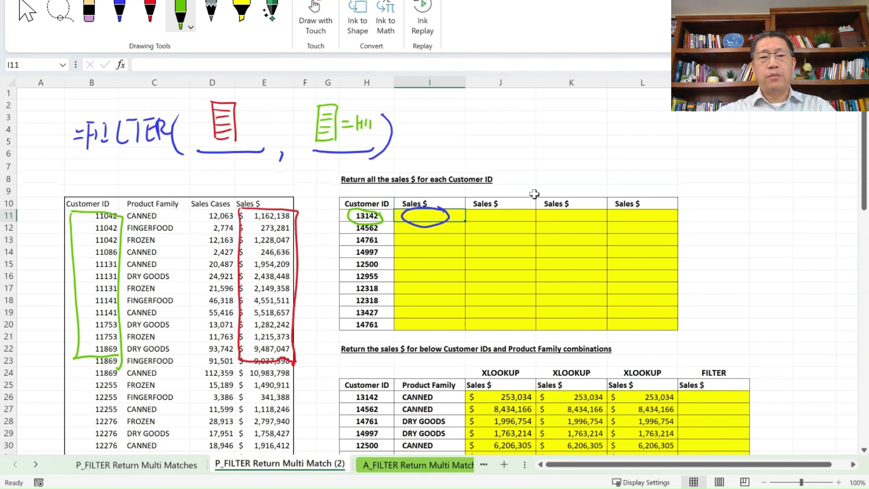
In blue ink, add a comma, a third argument underline and a closing parenthesis.
{"action": "key", "text": "ctrl+z"}
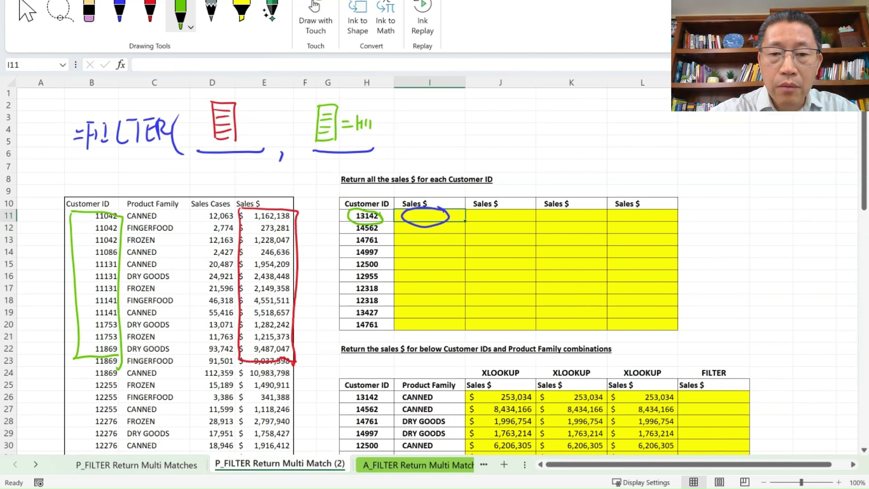
{"action": "left_click", "coordinate": [119, 14]}
{"action": "mouse_move", "coordinate": [397, 150]}
{"action": "left_mouse_down"}
{"action": "mouse_move", "coordinate": [394, 160]}
{"action": "mouse_move", "coordinate": [519, 147]}
{"action": "left_mouse_up"}
{"action": "left_click_drag", "start_coordinate": [525, 103], "coordinate": [522, 154]}
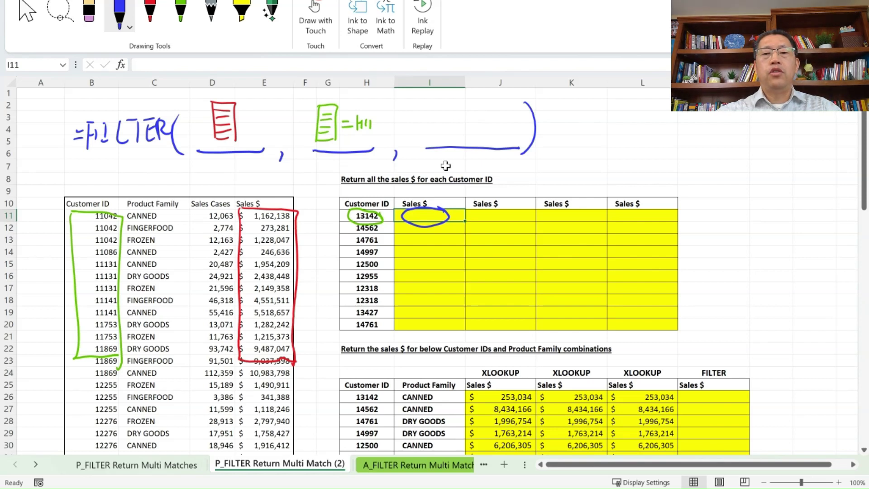
Handwrite the quoted "no record" text above the third argument underline.
{"action": "left_click_drag", "start_coordinate": [432, 115], "coordinate": [456, 117]}
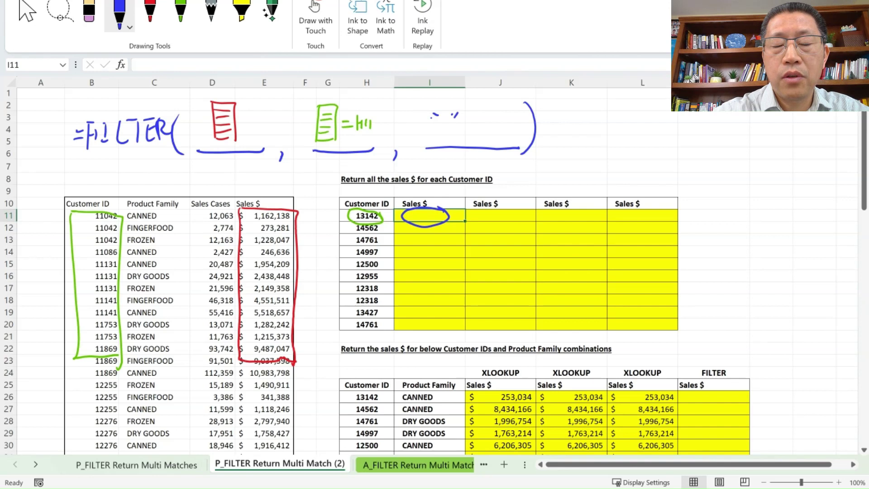
{"action": "key", "text": "ctrl+z"}
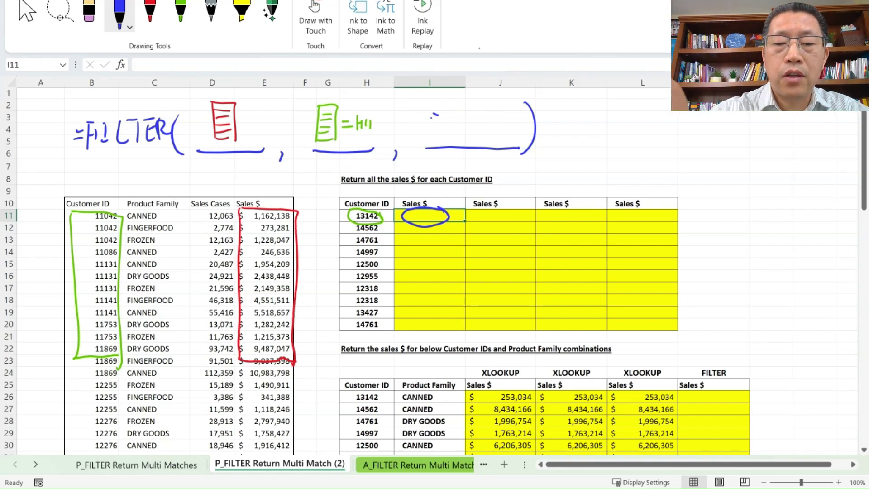
{"action": "left_click_drag", "start_coordinate": [442, 132], "coordinate": [449, 132]}
{"action": "mouse_move", "coordinate": [457, 123]}
{"action": "left_mouse_down"}
{"action": "mouse_move", "coordinate": [452, 132]}
{"action": "mouse_move", "coordinate": [515, 118]}
{"action": "left_mouse_up"}
{"action": "left_click_drag", "start_coordinate": [518, 113], "coordinate": [520, 117]}
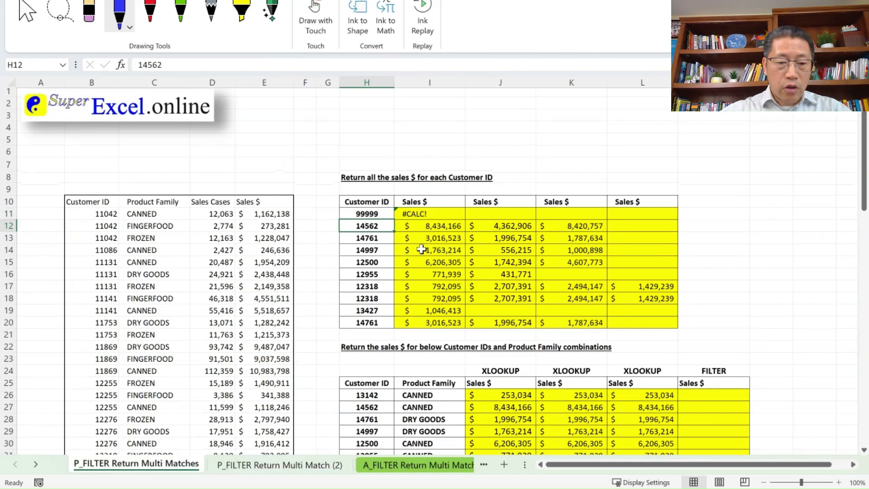
Add ,"No Record" as FILTER's third argument in I11 and fill it down to I20.
{"action": "double_click", "coordinate": [430, 216]}
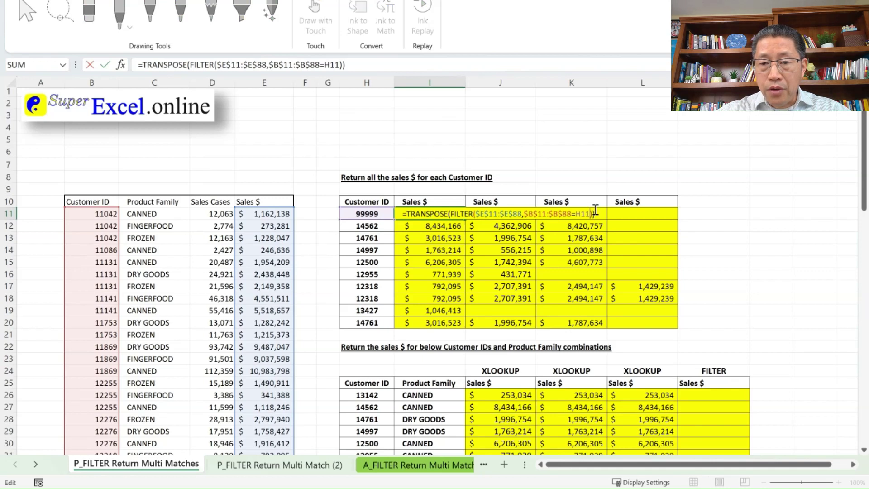
{"action": "type", "text": ","}
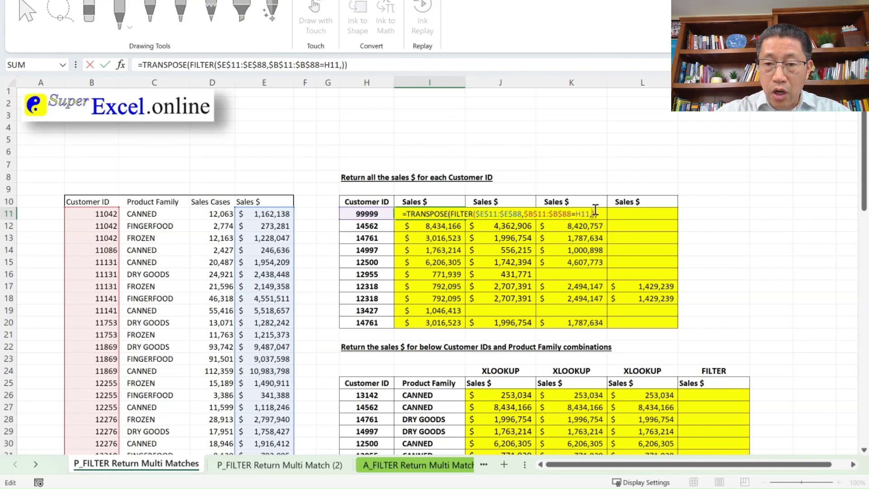
{"action": "type", "text": "\""}
{"action": "type", "text": "No Reco"}
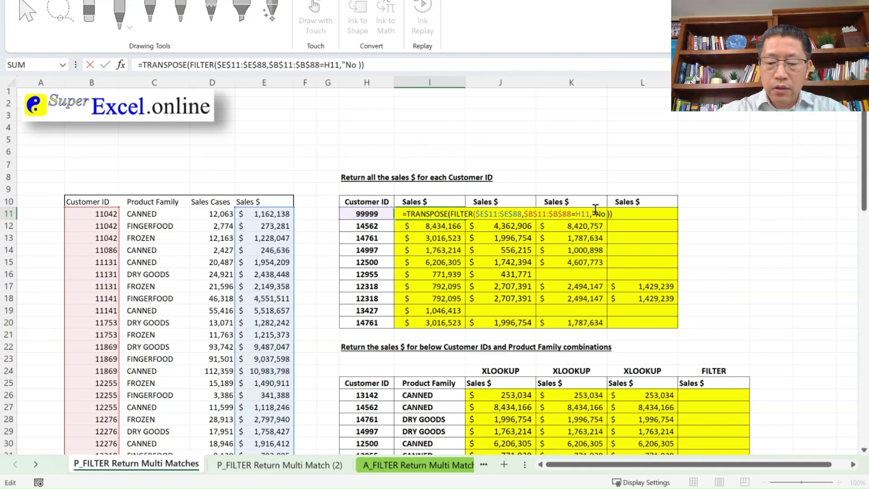
{"action": "type", "text": "rd\""}
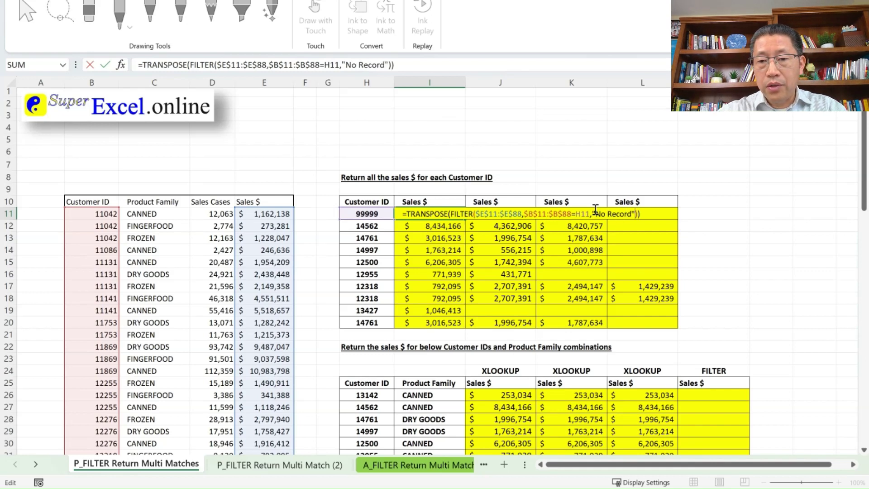
{"action": "key", "text": "Return"}
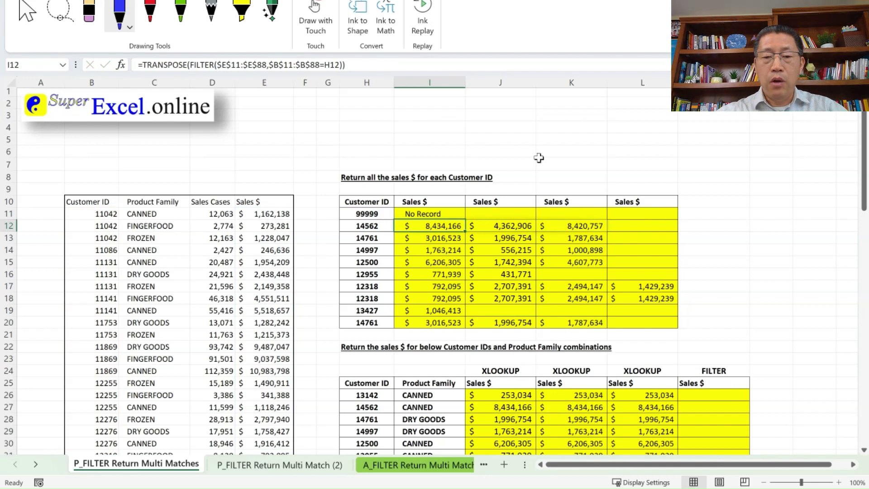
{"action": "left_click", "coordinate": [457, 217]}
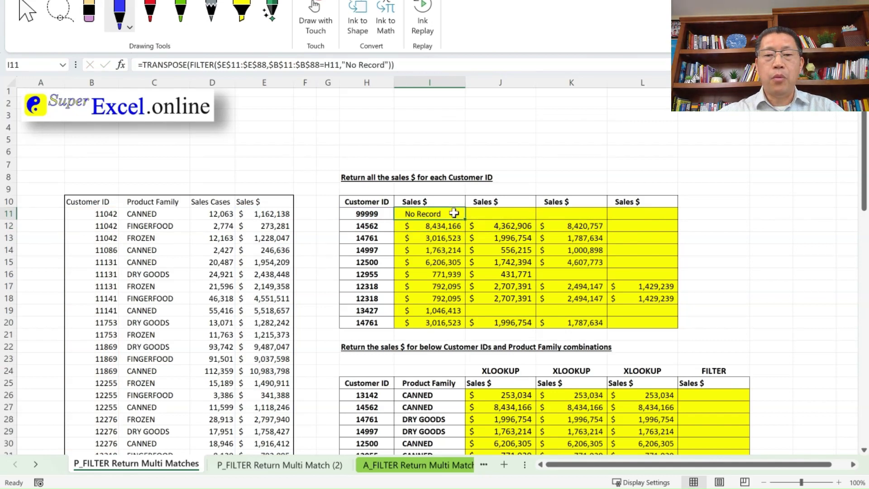
{"action": "mouse_move", "coordinate": [463, 220]}
{"action": "left_mouse_down"}
{"action": "mouse_move", "coordinate": [461, 326]}
{"action": "mouse_move", "coordinate": [462, 317]}
{"action": "left_mouse_up"}
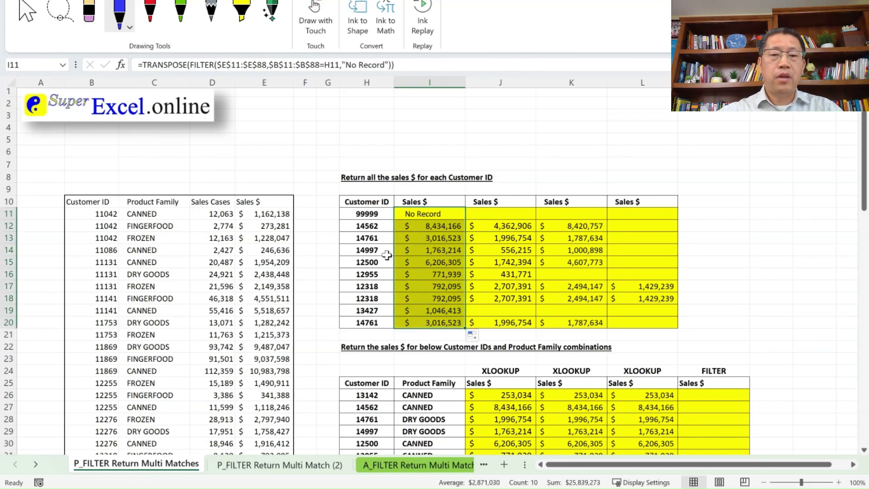
Enter test Customer ID 11111 in H14.
{"action": "left_click", "coordinate": [365, 251]}
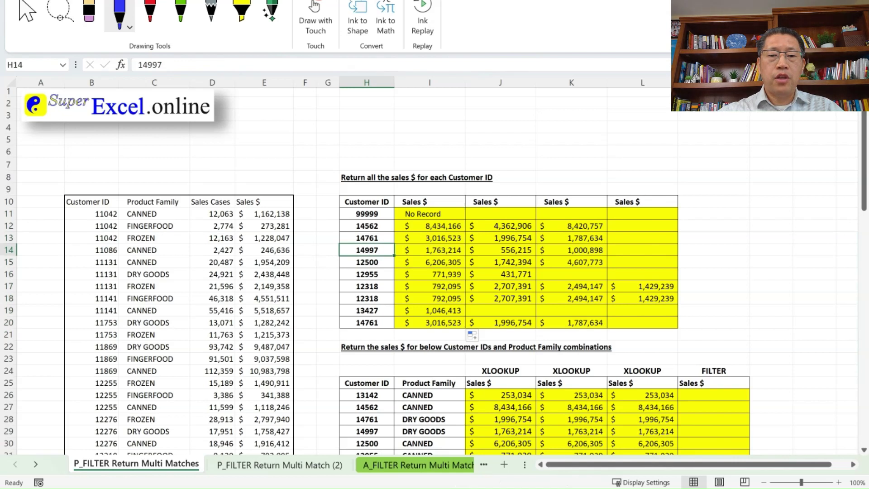
{"action": "type", "text": "11111"}
{"action": "key", "text": "Return"}
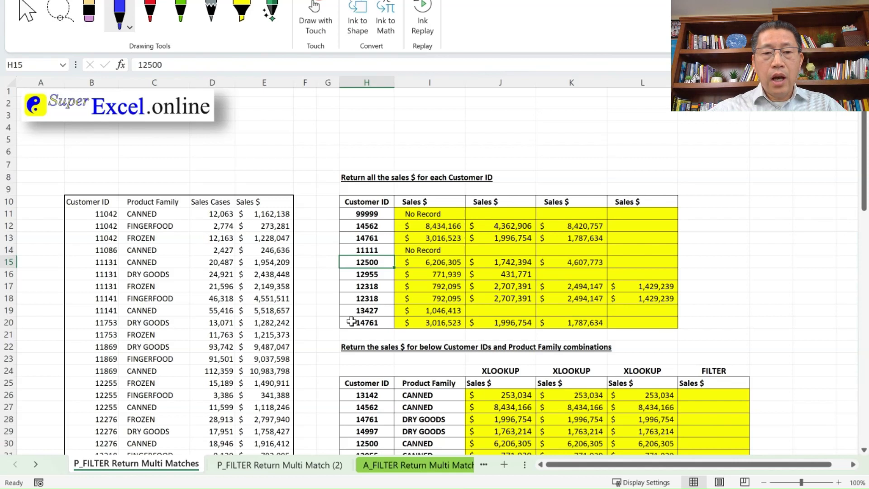
{"action": "left_click", "coordinate": [279, 466]}
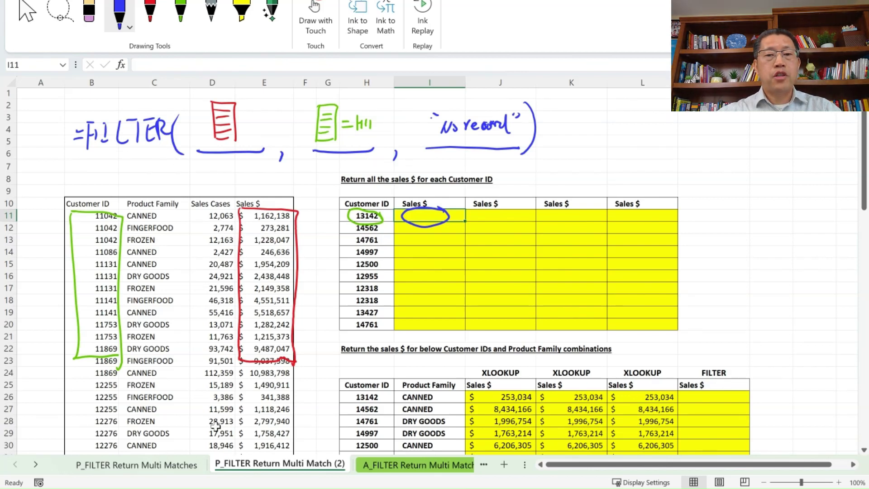
{"action": "left_click", "coordinate": [180, 471]}
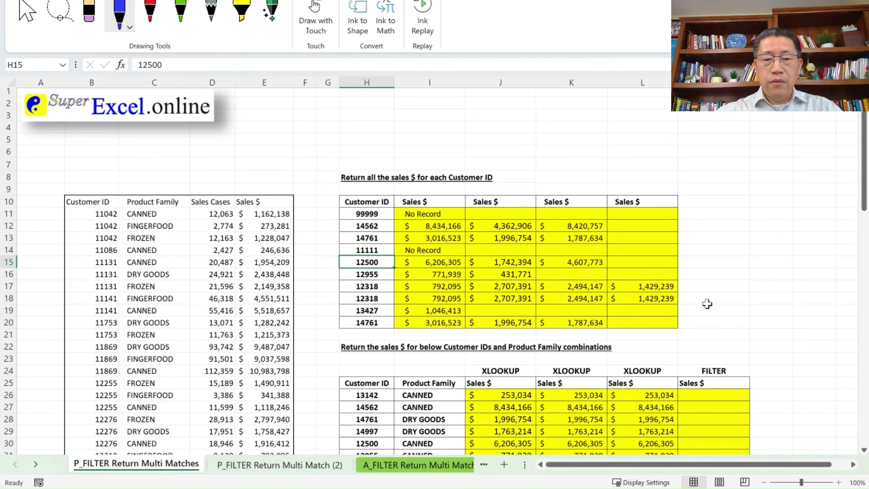
{"action": "scroll", "coordinate": [707, 302], "scroll_direction": "down", "scroll_amount": 2}
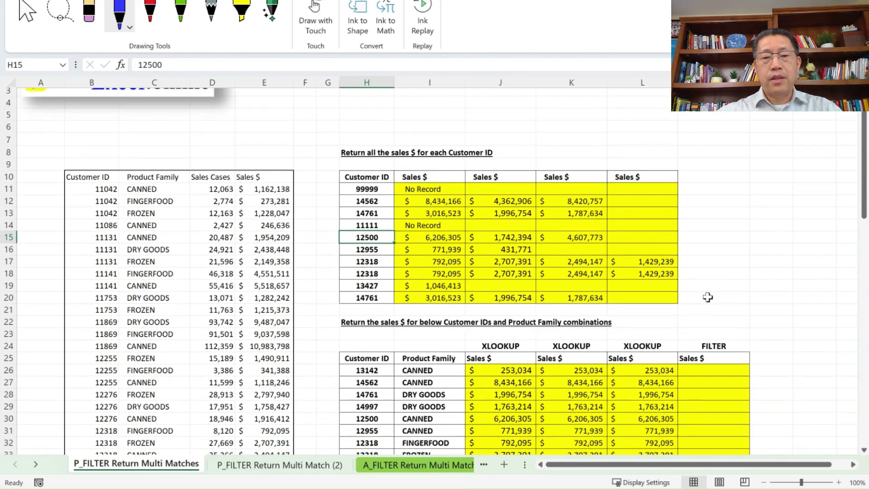
{"action": "left_click_drag", "start_coordinate": [507, 303], "coordinate": [647, 386]}
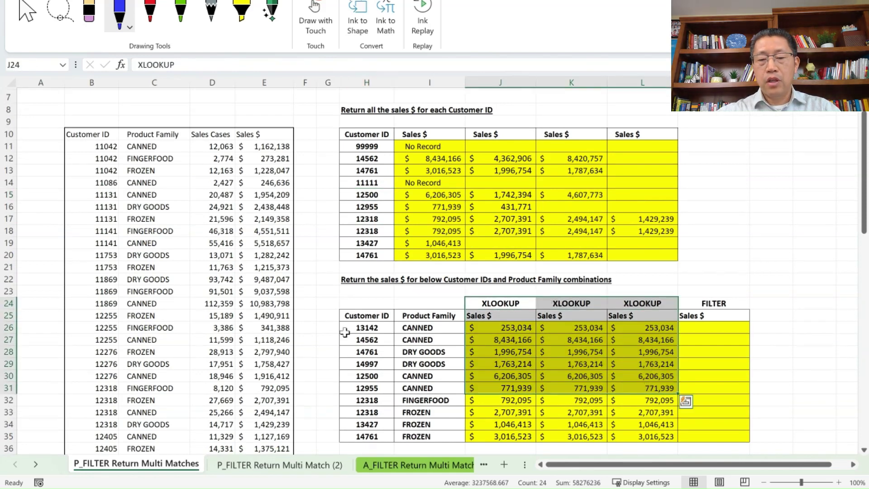
{"action": "left_click_drag", "start_coordinate": [345, 333], "coordinate": [417, 331]}
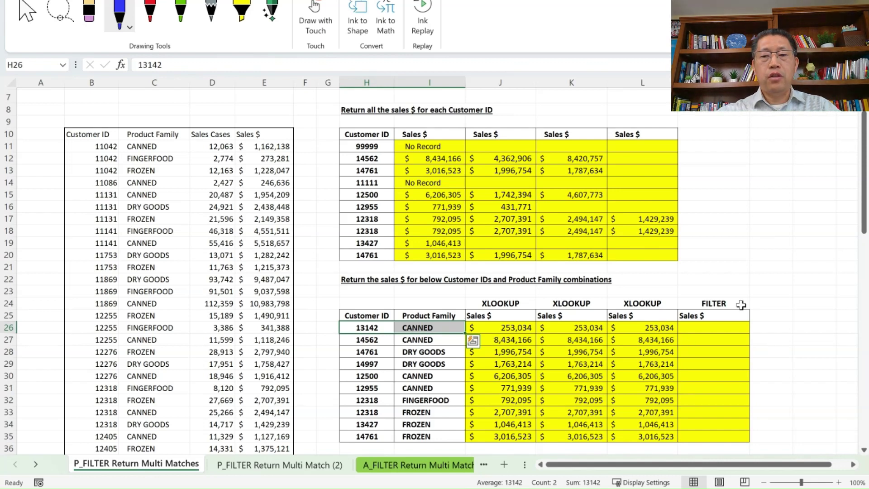
{"action": "double_click", "coordinate": [450, 146]}
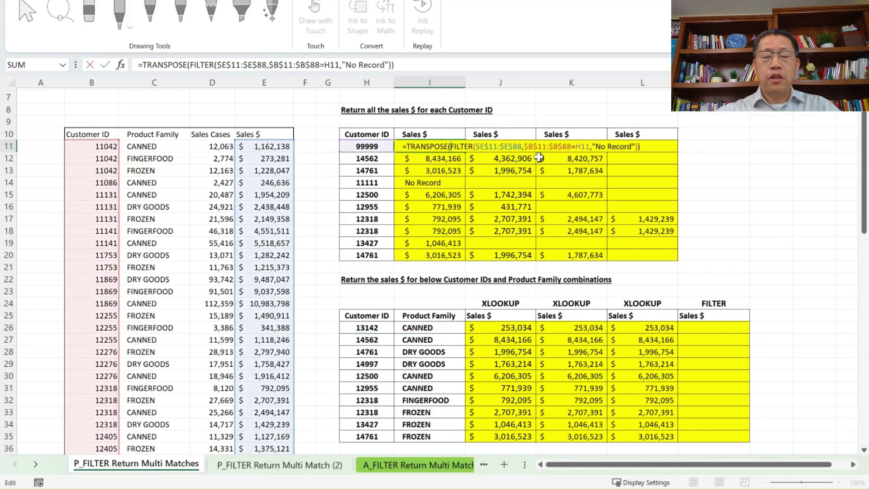
{"action": "left_click_drag", "start_coordinate": [524, 146], "coordinate": [590, 147]}
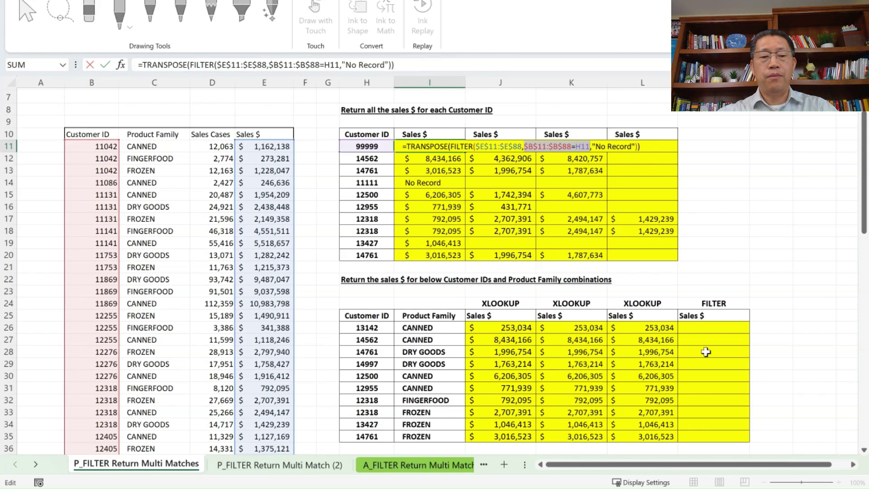
Start =FILTER($E$11:$E$88, in M26 with the Sales $ range locked absolute.
{"action": "key", "text": "Escape"}
{"action": "left_click", "coordinate": [715, 328]}
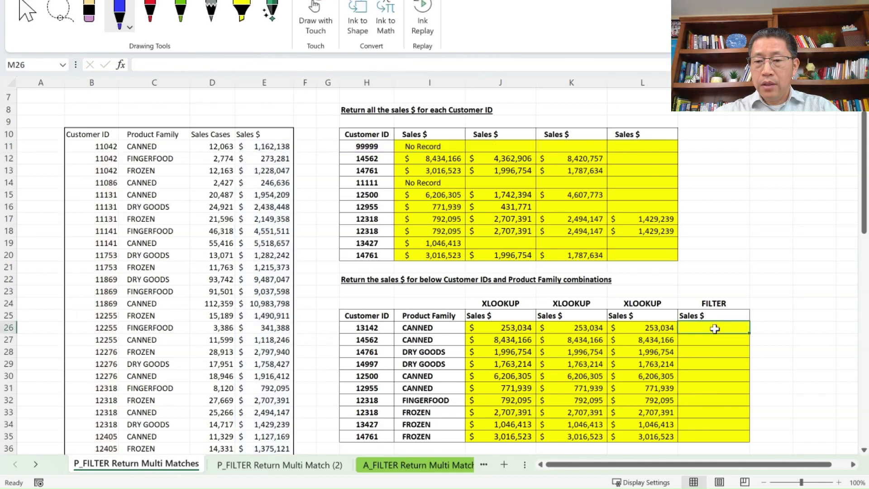
{"action": "type", "text": "=fil"}
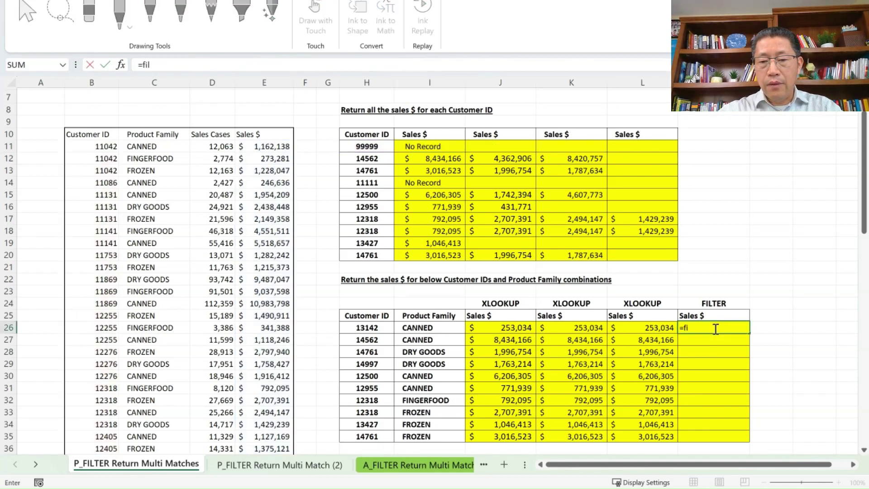
{"action": "key", "text": "Tab"}
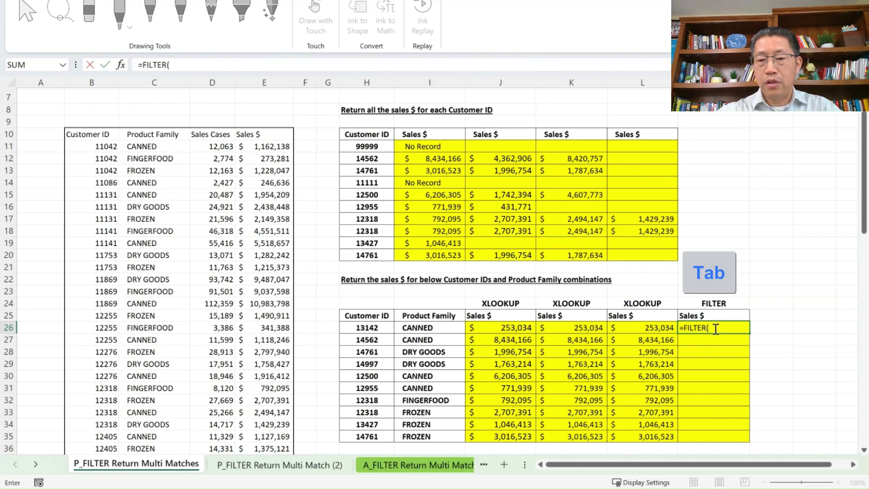
{"action": "left_click", "coordinate": [264, 146]}
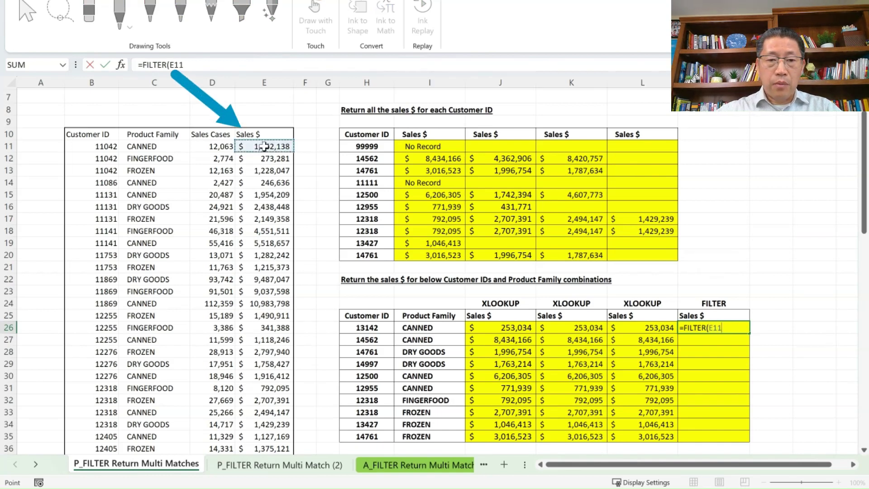
{"action": "key", "text": "ctrl+shift+Down"}
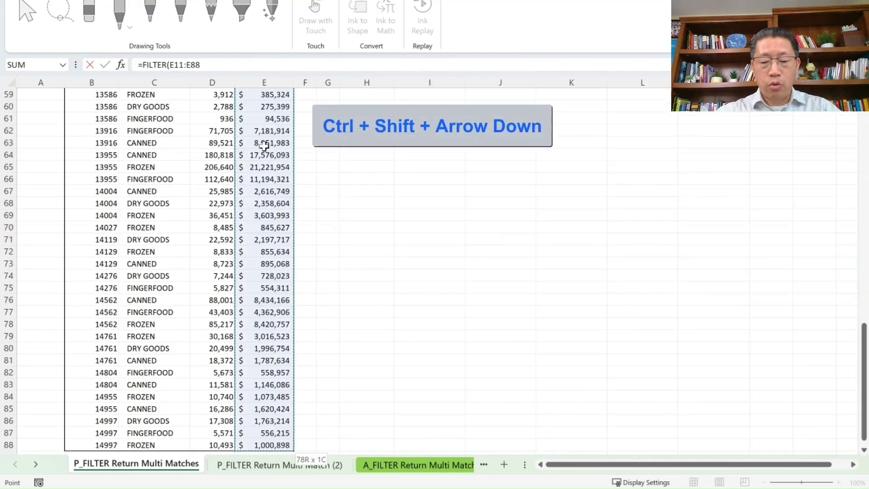
{"action": "key", "text": "F4"}
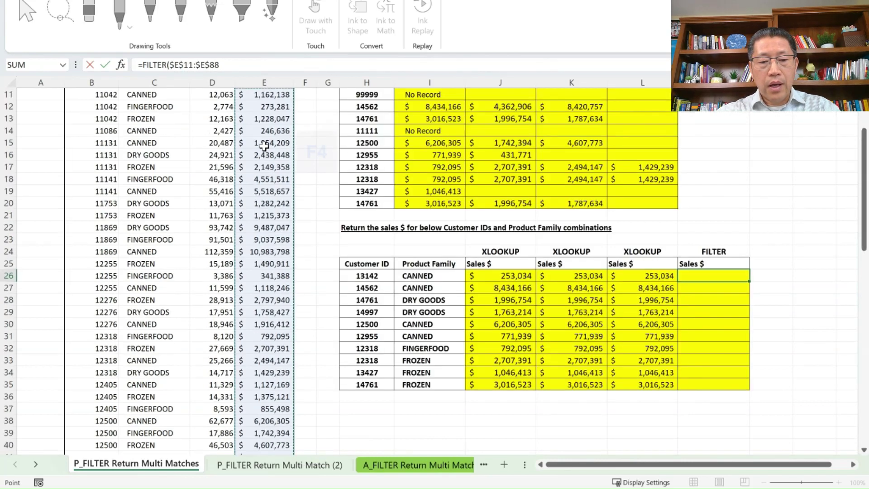
{"action": "type", "text": ","}
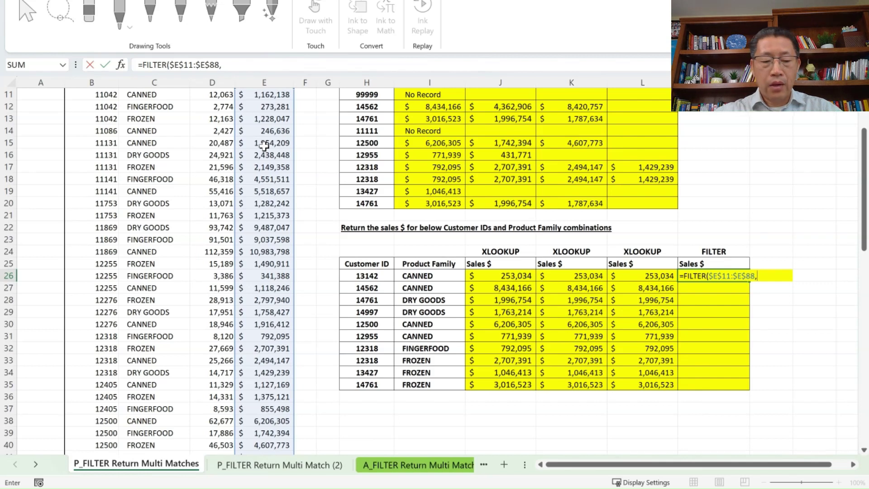
Add the first criterion ($B$11:$B$88=H26 matching the Customer ID.
{"action": "type", "text": "("}
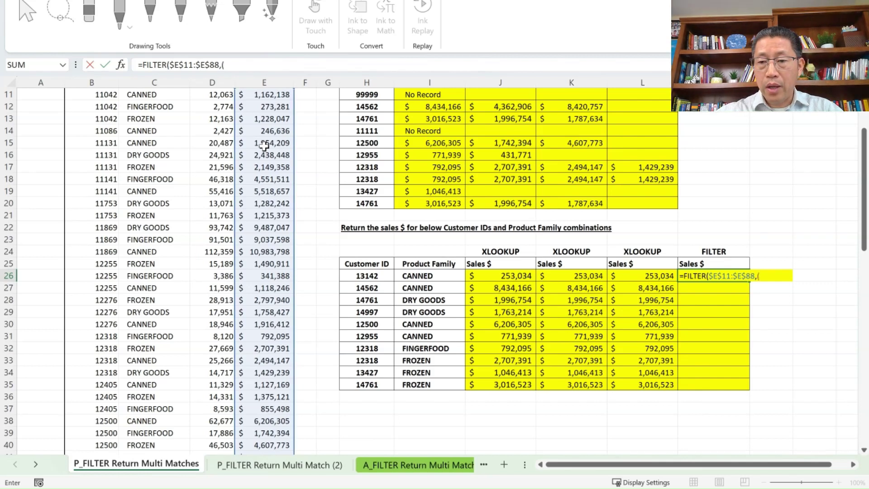
{"action": "scroll", "coordinate": [153, 157], "scroll_direction": "up", "scroll_amount": 2}
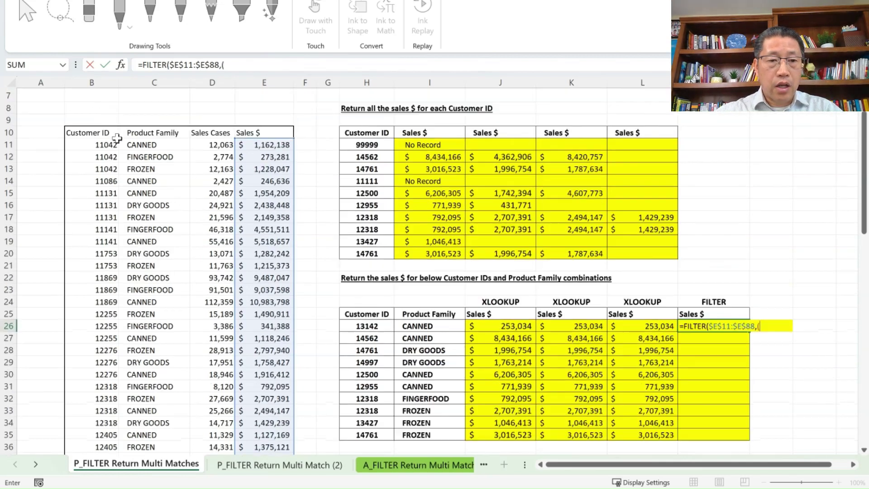
{"action": "left_click", "coordinate": [103, 144]}
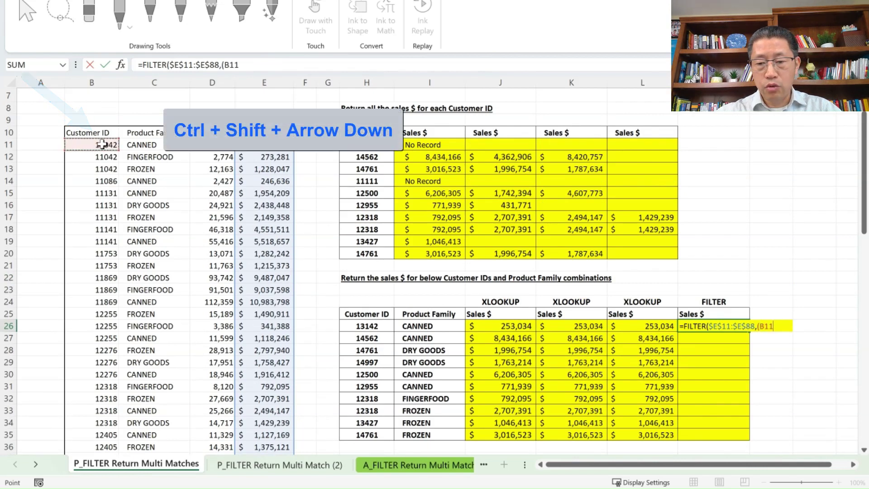
{"action": "key", "text": "ctrl+shift+Down"}
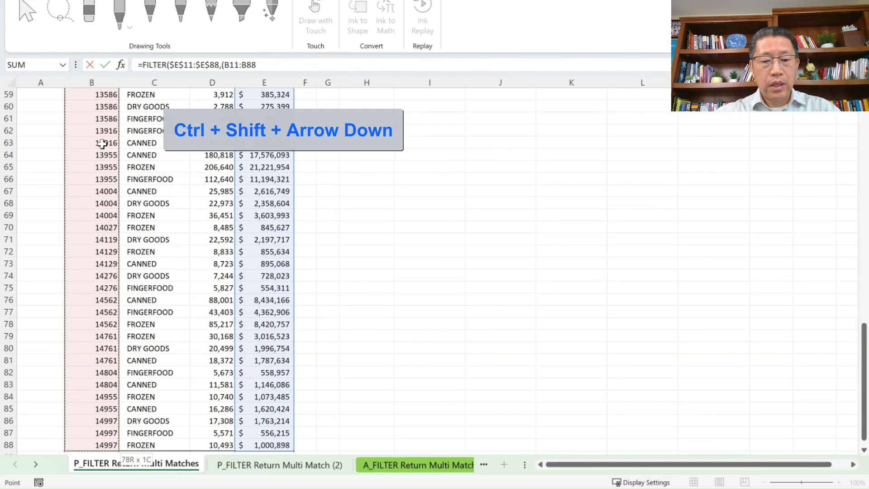
{"action": "key", "text": "F4"}
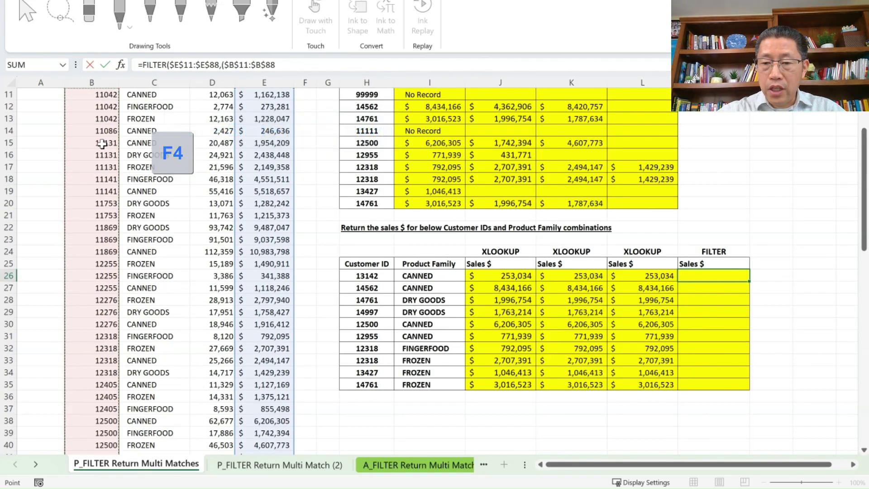
{"action": "type", "text": "="}
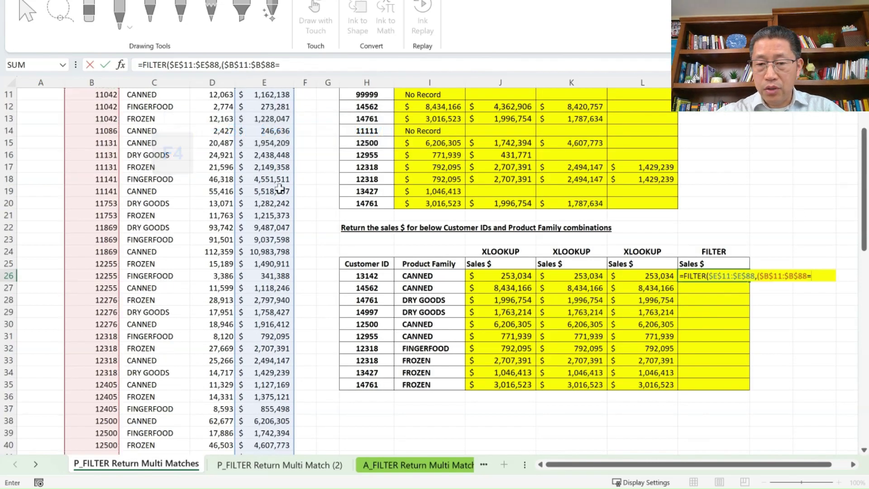
{"action": "left_click", "coordinate": [368, 276]}
Multiply in the ($C$11:$C$88=I26) Product Family criterion and close the formula, returning 253,034.
{"action": "type", "text": ")"}
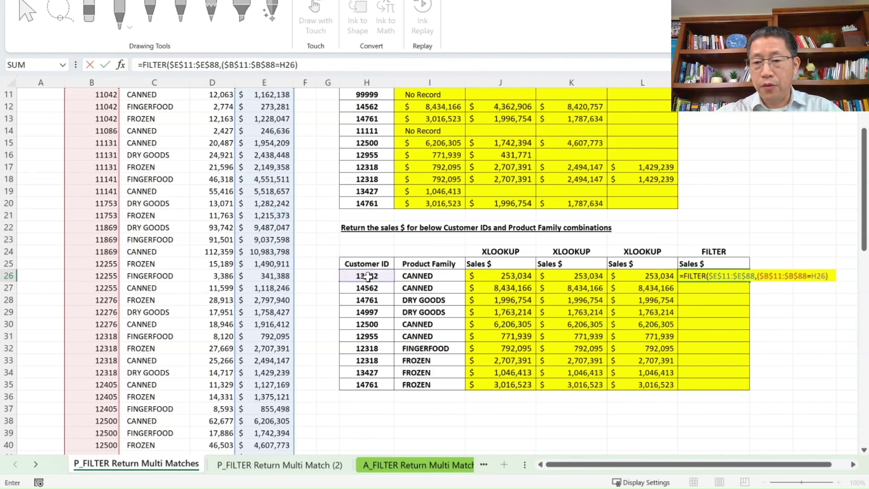
{"action": "type", "text": "*"}
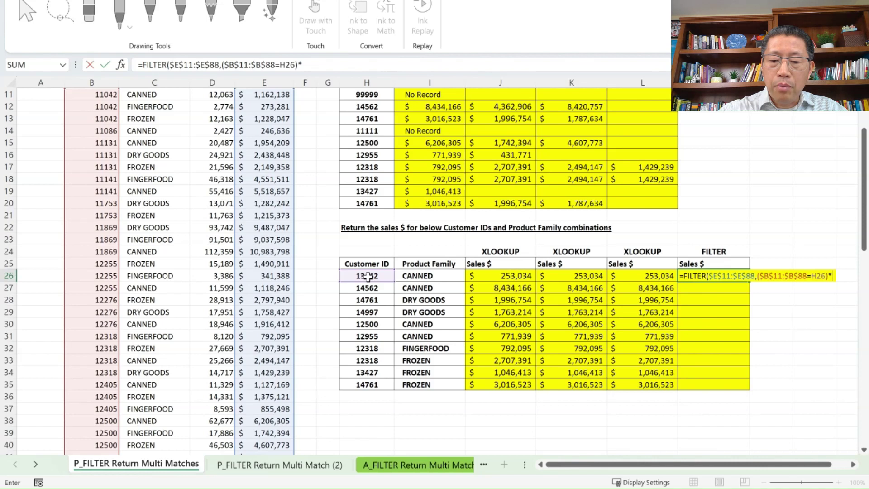
{"action": "type", "text": "("}
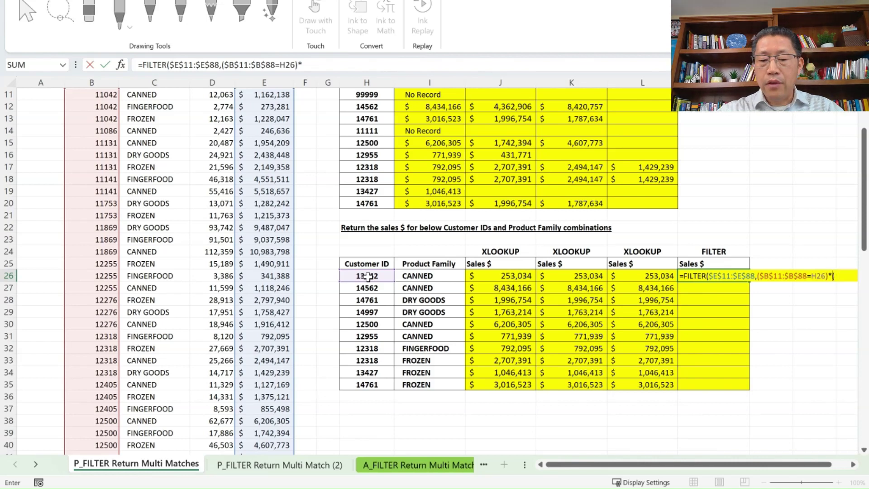
{"action": "scroll", "coordinate": [368, 276], "scroll_direction": "up", "scroll_amount": 2}
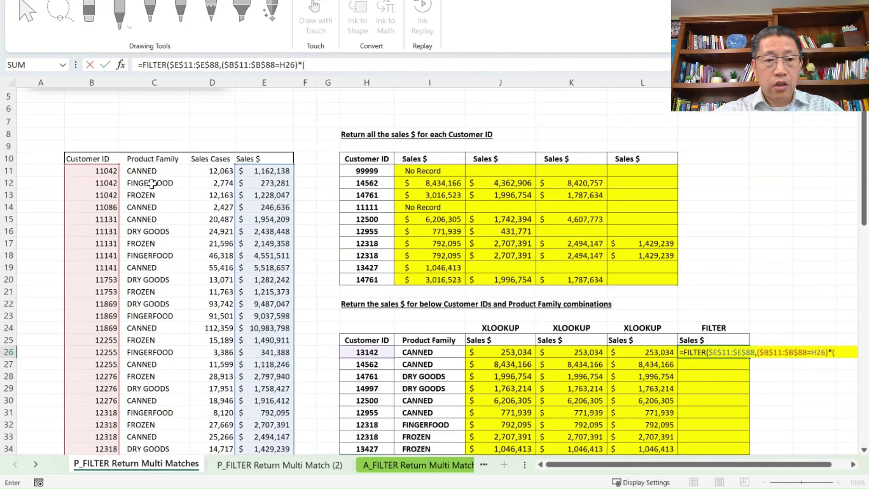
{"action": "left_click", "coordinate": [154, 172]}
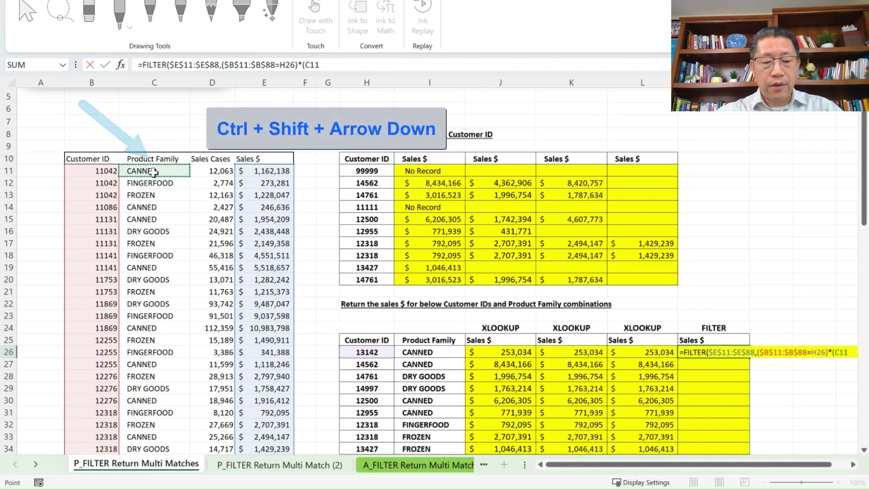
{"action": "key", "text": "ctrl+shift+Down"}
{"action": "key", "text": "F4"}
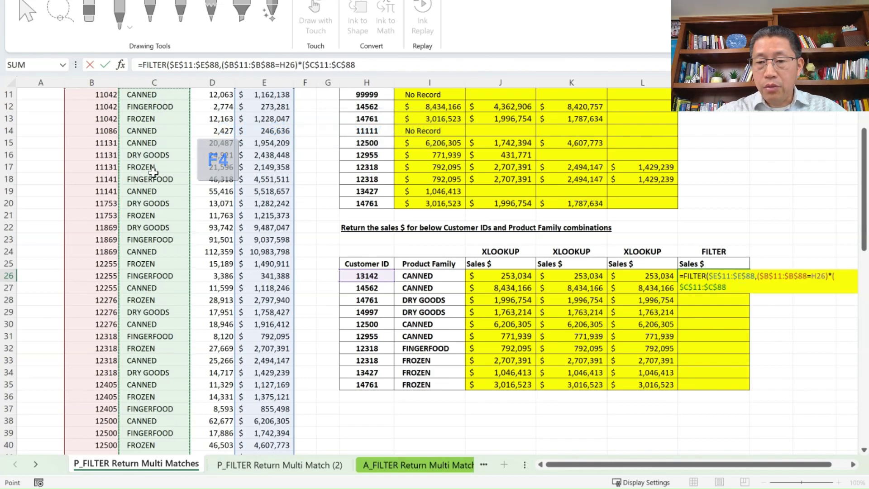
{"action": "type", "text": "="}
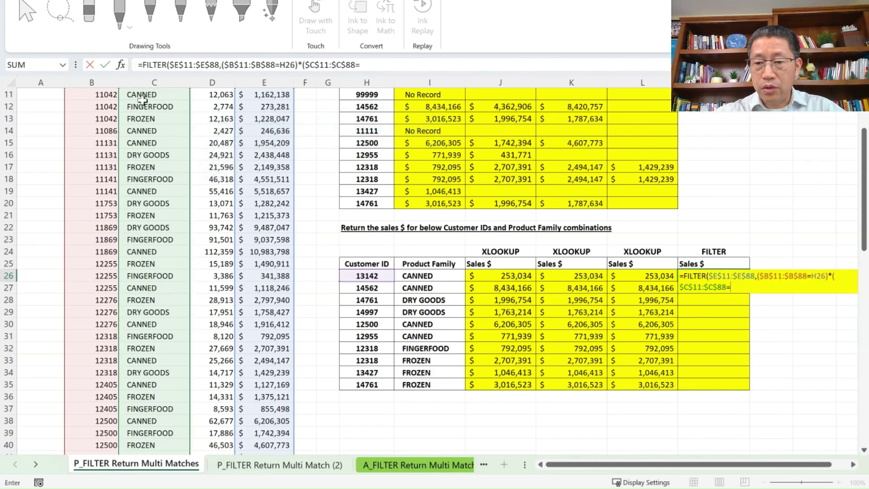
{"action": "left_click", "coordinate": [424, 277]}
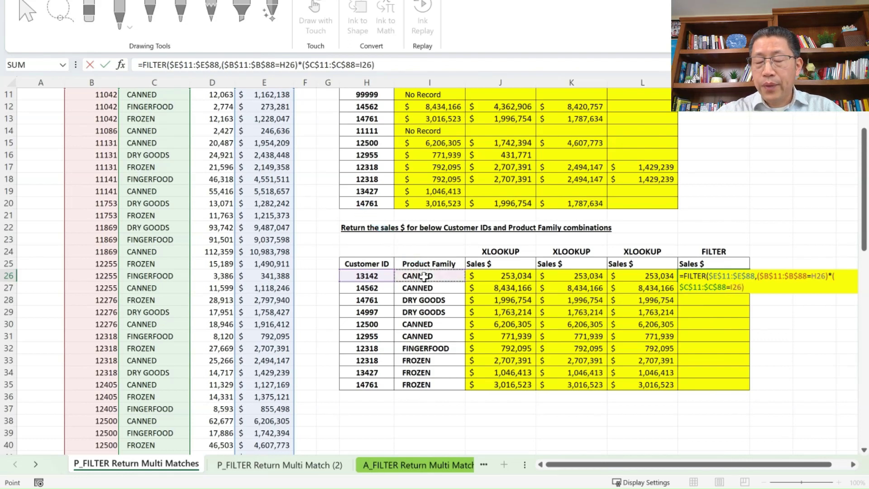
{"action": "type", "text": ")"}
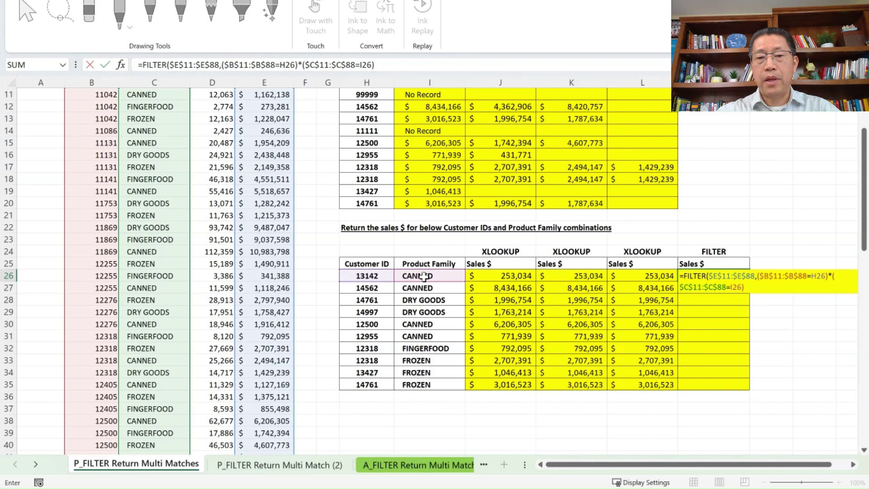
{"action": "type", "text": ")"}
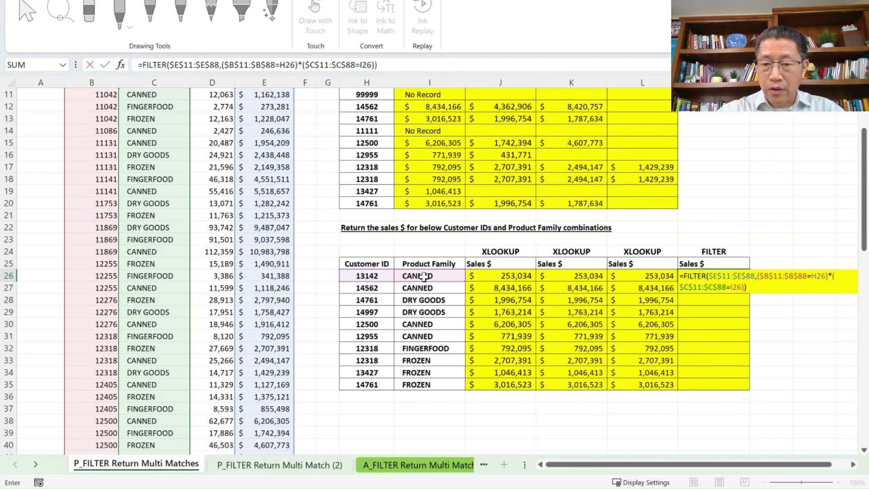
{"action": "key", "text": "Return"}
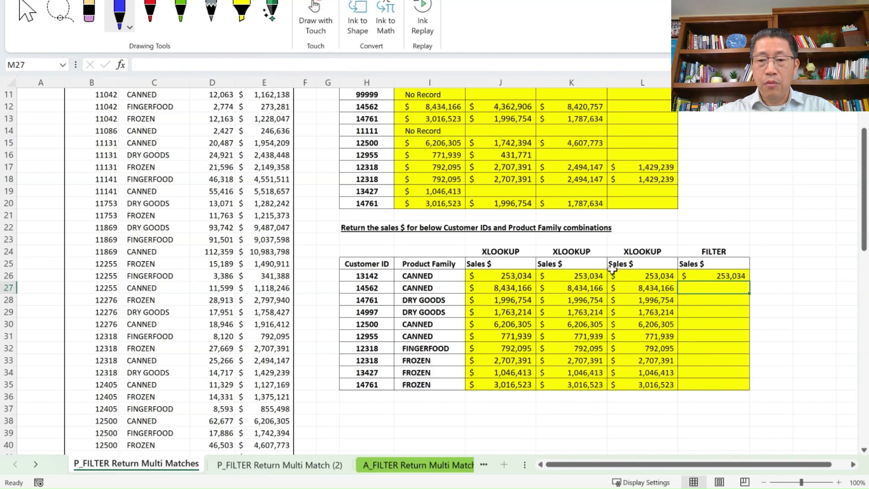
Copy M26's two-criteria FILTER formula down to M35, then inspect its ranges in M26.
{"action": "left_click", "coordinate": [747, 278]}
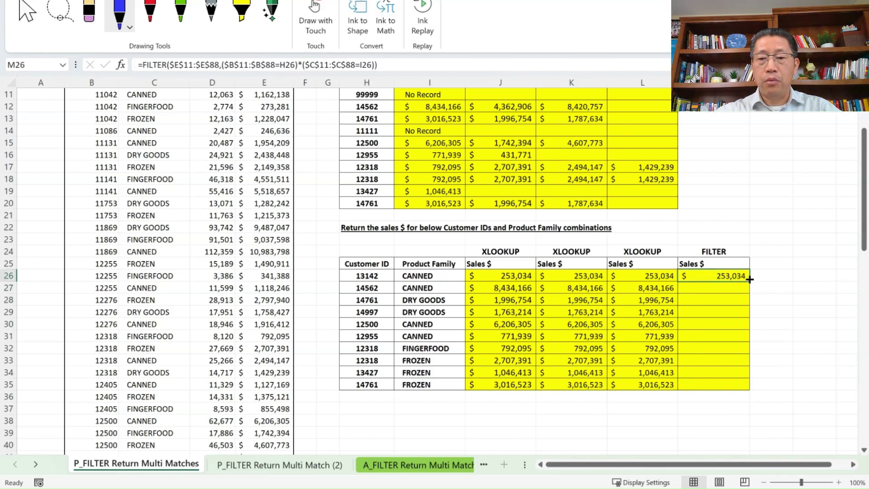
{"action": "double_click", "coordinate": [749, 280]}
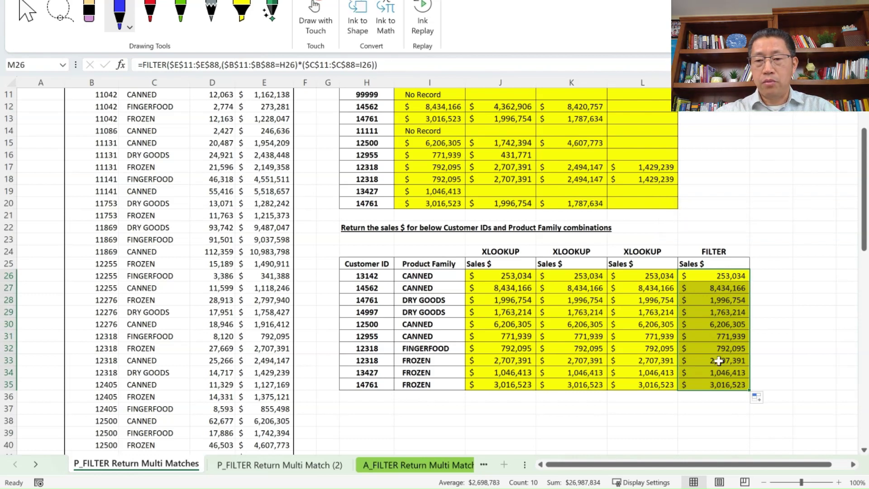
{"action": "double_click", "coordinate": [705, 276]}
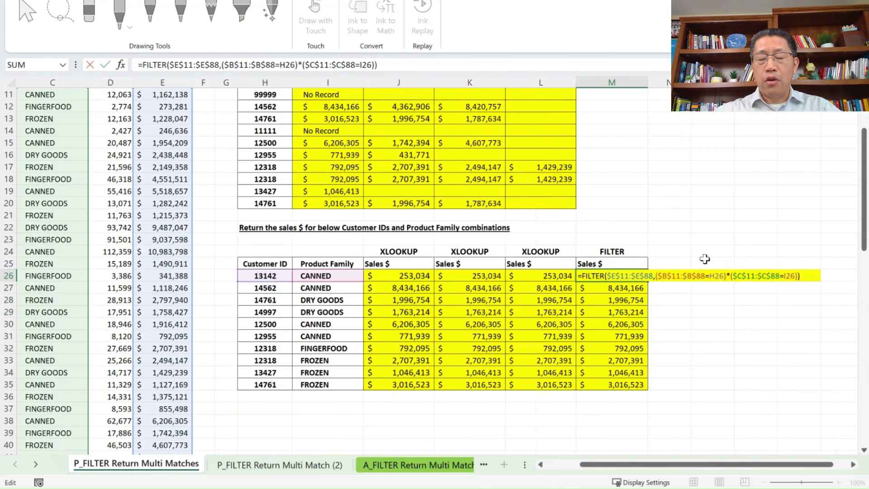